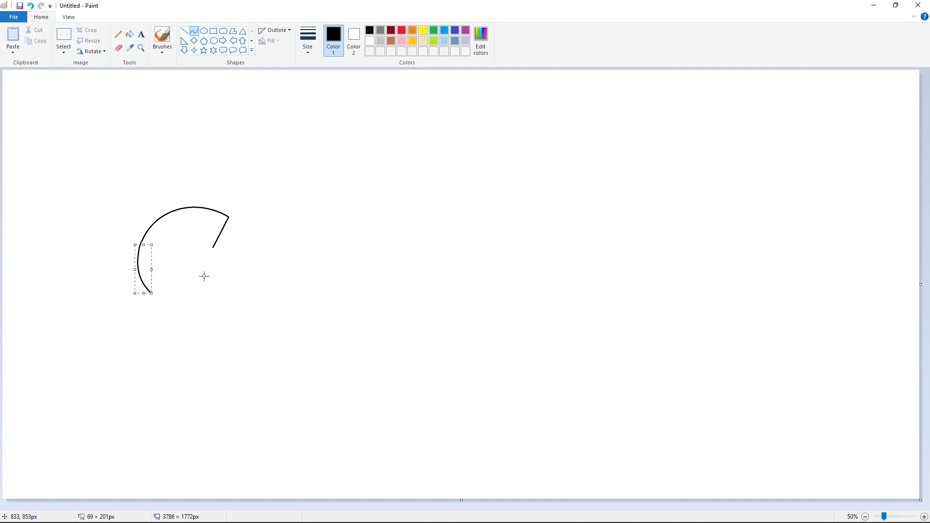
- Bend the S's left edge and draw its lower and upper inner curls with the Curve tool
{"action": "left_click", "coordinate": [204, 274]}
{"action": "left_click_drag", "start_coordinate": [158, 317], "coordinate": [152, 327]}
{"action": "left_click", "coordinate": [217, 257]}
{"action": "left_click_drag", "start_coordinate": [213, 247], "coordinate": [180, 256]}
{"action": "left_click_drag", "start_coordinate": [188, 253], "coordinate": [192, 234]}
- Try outlining the S's right side and lower outer bowl with a long curve, and undo it
{"action": "mouse_move", "coordinate": [186, 242]}
{"action": "left_mouse_down"}
{"action": "mouse_move", "coordinate": [184, 270]}
{"action": "mouse_move", "coordinate": [108, 351]}
{"action": "left_mouse_up"}
{"action": "left_click", "coordinate": [184, 260]}
{"action": "left_click", "coordinate": [212, 286]}
{"action": "mouse_move", "coordinate": [164, 313]}
{"action": "left_mouse_down"}
{"action": "mouse_move", "coordinate": [212, 309]}
{"action": "mouse_move", "coordinate": [201, 367]}
{"action": "left_mouse_up"}
{"action": "left_click", "coordinate": [271, 354]}
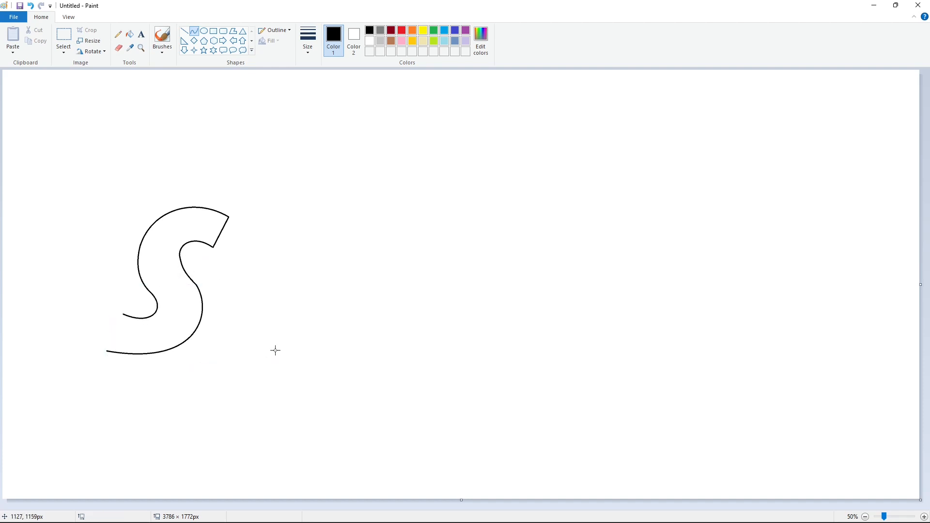
{"action": "key", "text": "ctrl+z"}
{"action": "key", "text": "ctrl+z"}
- Try another long curve from the S's upper inner curl to its lower end, and undo the attempt
{"action": "mouse_move", "coordinate": [180, 256]}
{"action": "left_mouse_down"}
{"action": "mouse_move", "coordinate": [199, 294]}
{"action": "mouse_move", "coordinate": [179, 271]}
{"action": "mouse_move", "coordinate": [197, 282]}
{"action": "mouse_move", "coordinate": [108, 349]}
{"action": "left_mouse_up"}
{"action": "left_click", "coordinate": [256, 279]}
{"action": "mouse_move", "coordinate": [166, 316]}
{"action": "left_mouse_down"}
{"action": "mouse_move", "coordinate": [208, 322]}
{"action": "mouse_move", "coordinate": [174, 361]}
{"action": "left_mouse_up"}
{"action": "left_click", "coordinate": [251, 346]}
{"action": "key", "text": "ctrl+z"}
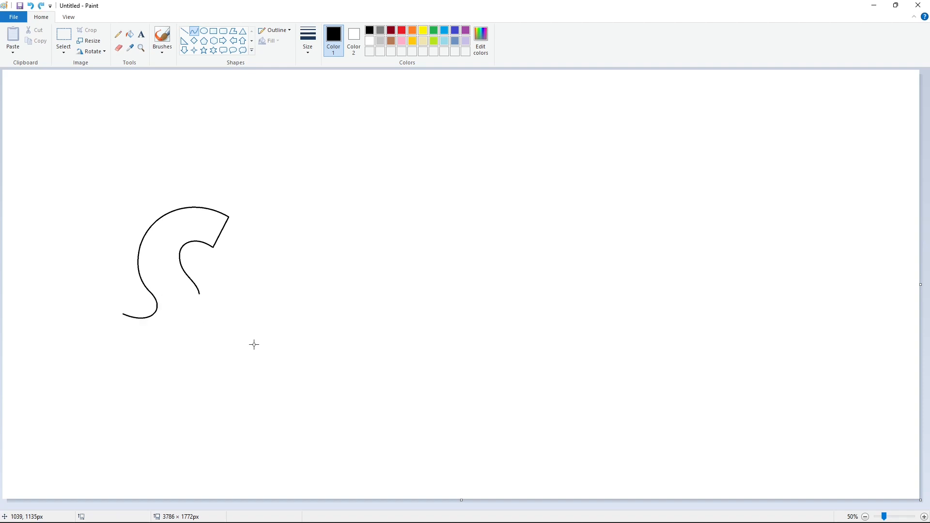
{"action": "key", "text": "ctrl+z"}
- Complete the S outline with an upper inner curl, a sweeping lower bowl and a straight closing line at the lower end
{"action": "left_click_drag", "start_coordinate": [179, 256], "coordinate": [189, 276]}
{"action": "mouse_move", "coordinate": [213, 247]}
{"action": "left_mouse_down"}
{"action": "mouse_move", "coordinate": [190, 274]}
{"action": "mouse_move", "coordinate": [183, 228]}
{"action": "mouse_move", "coordinate": [108, 349]}
{"action": "left_mouse_up"}
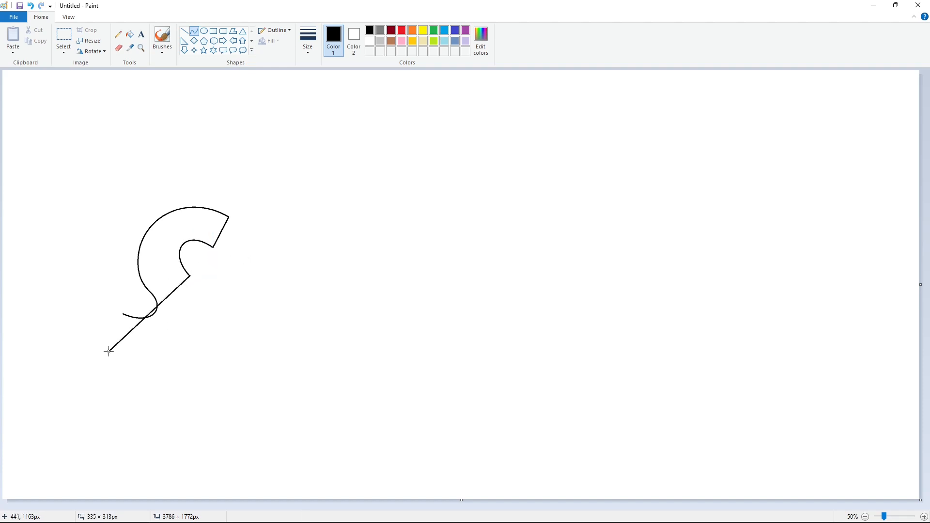
{"action": "mouse_move", "coordinate": [194, 319]}
{"action": "left_mouse_down"}
{"action": "mouse_move", "coordinate": [216, 312]}
{"action": "mouse_move", "coordinate": [189, 372]}
{"action": "left_mouse_up"}
{"action": "left_click", "coordinate": [184, 30]}
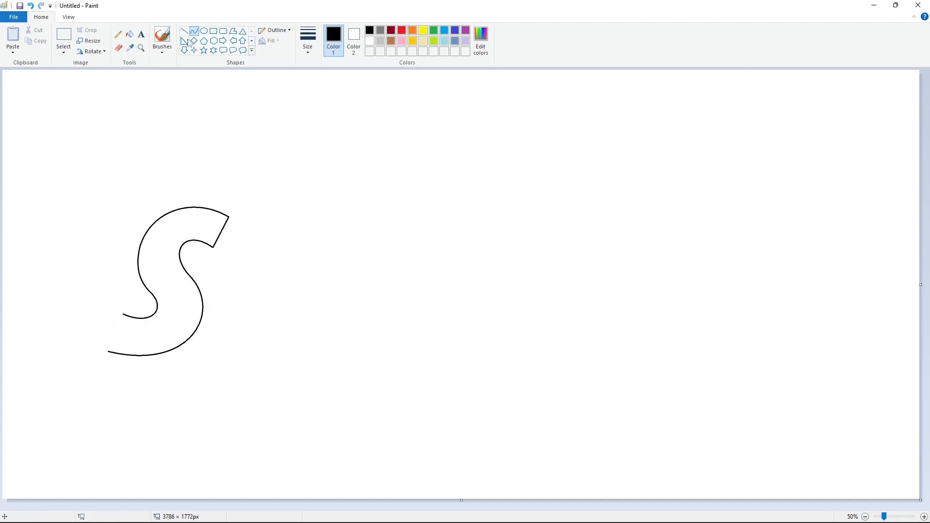
{"action": "left_click_drag", "start_coordinate": [122, 314], "coordinate": [109, 352]}
{"action": "left_click", "coordinate": [188, 298]}
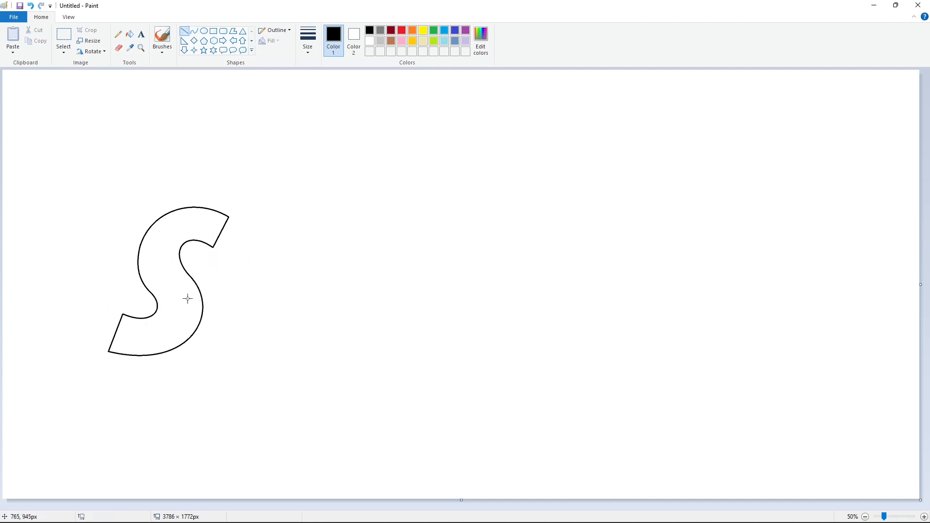
- Draw a slanted line about 143 × 413 px, park it near the canvas's lower-right corner, and copy it
{"action": "left_click_drag", "start_coordinate": [244, 210], "coordinate": [209, 310]}
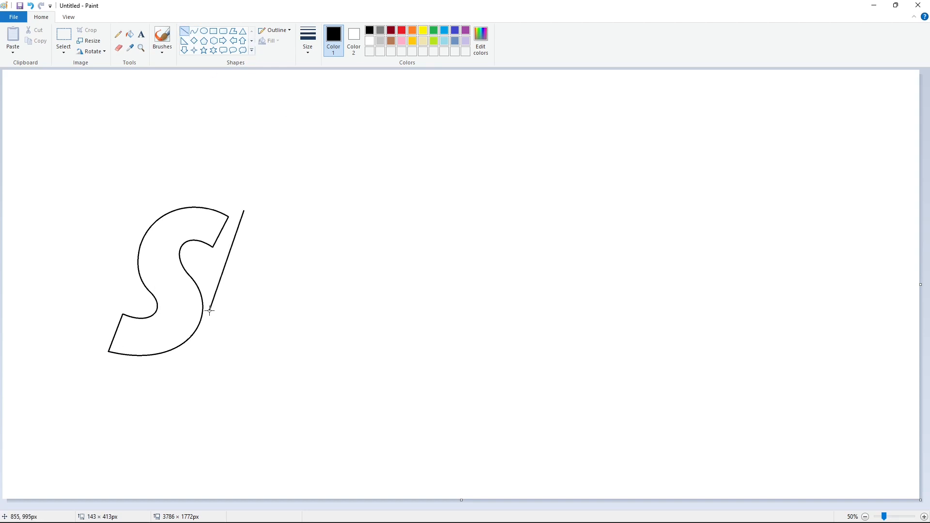
{"action": "left_click_drag", "start_coordinate": [224, 270], "coordinate": [858, 418]}
{"action": "left_click", "coordinate": [63, 36]}
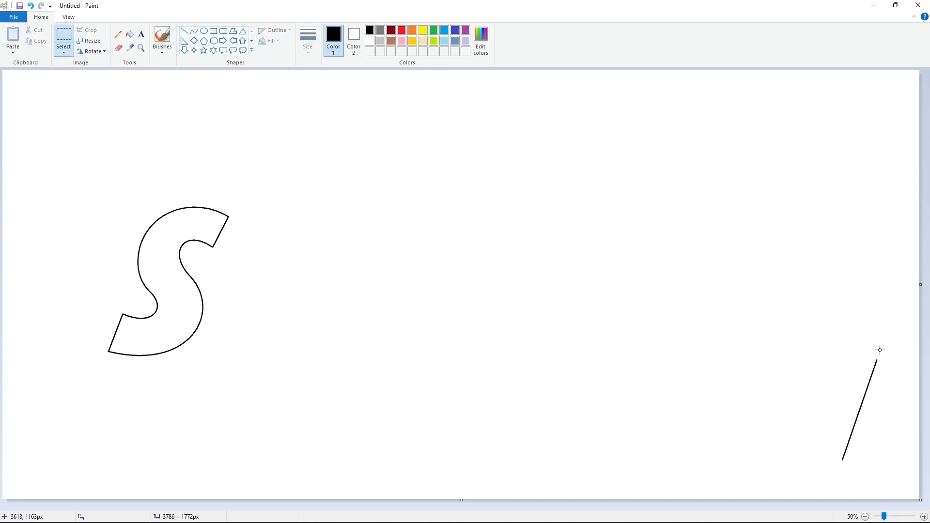
{"action": "left_click_drag", "start_coordinate": [890, 344], "coordinate": [788, 485]}
{"action": "key", "text": "ctrl+c"}
- Paste the slanted line with transparent selection and place it beside the S as the U's outer left side
{"action": "key", "text": "ctrl+v"}
{"action": "left_click", "coordinate": [64, 51]}
{"action": "left_click", "coordinate": [84, 140]}
{"action": "left_click_drag", "start_coordinate": [84, 140], "coordinate": [237, 264]}
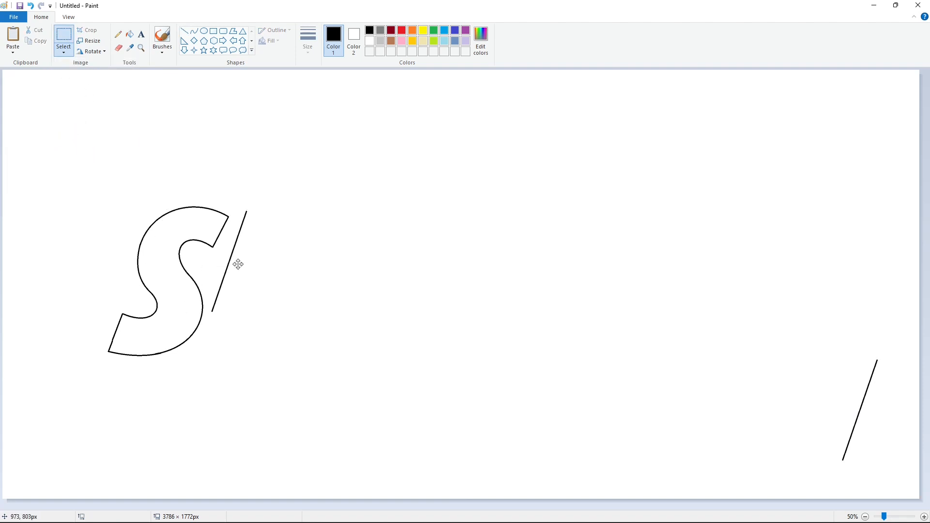
{"action": "left_click", "coordinate": [356, 263]}
- Draw the U's rounded outer bottom with curves, starting from the foot of its left side
{"action": "left_click", "coordinate": [194, 31]}
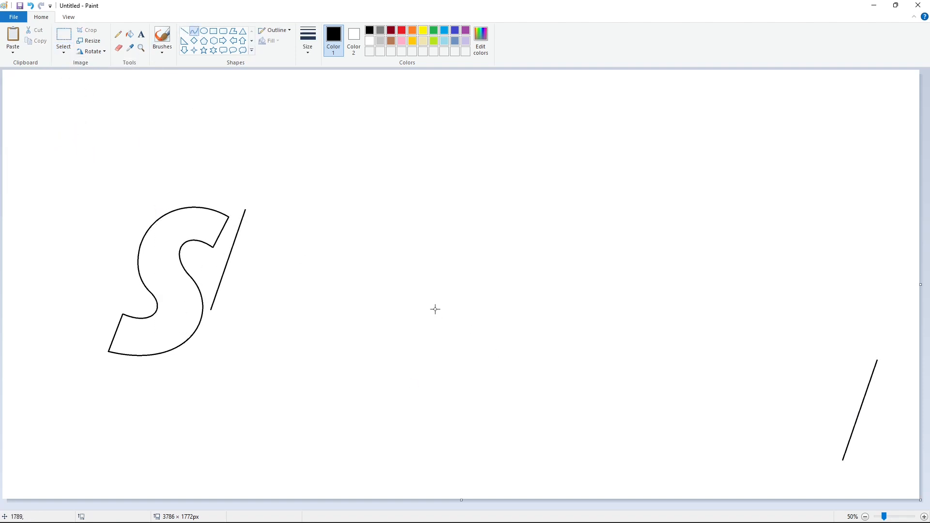
{"action": "left_click_drag", "start_coordinate": [211, 311], "coordinate": [213, 362]}
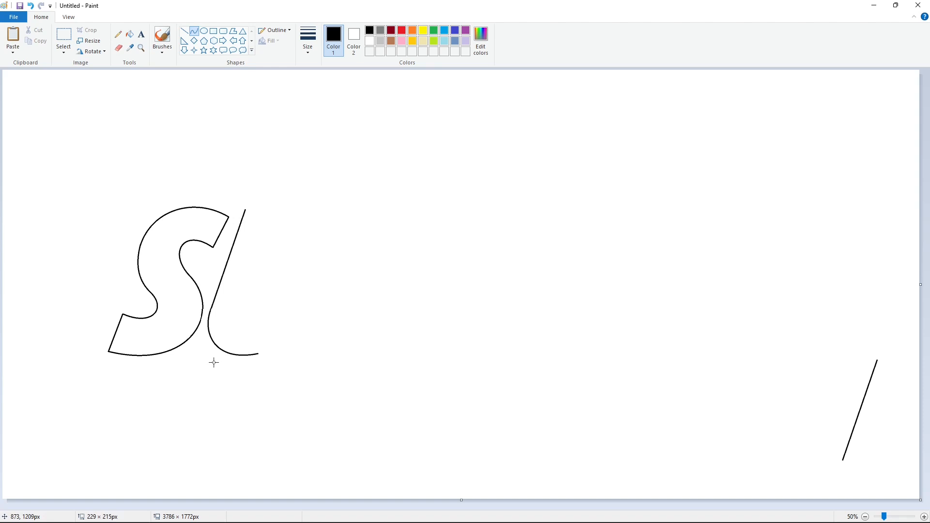
{"action": "left_click_drag", "start_coordinate": [279, 343], "coordinate": [297, 337]}
{"action": "left_click", "coordinate": [297, 337]}
- Paste another slanted line and join it to the outer bottom curve as the U's right side
{"action": "key", "text": "ctrl+v"}
{"action": "left_click_drag", "start_coordinate": [102, 139], "coordinate": [343, 266]}
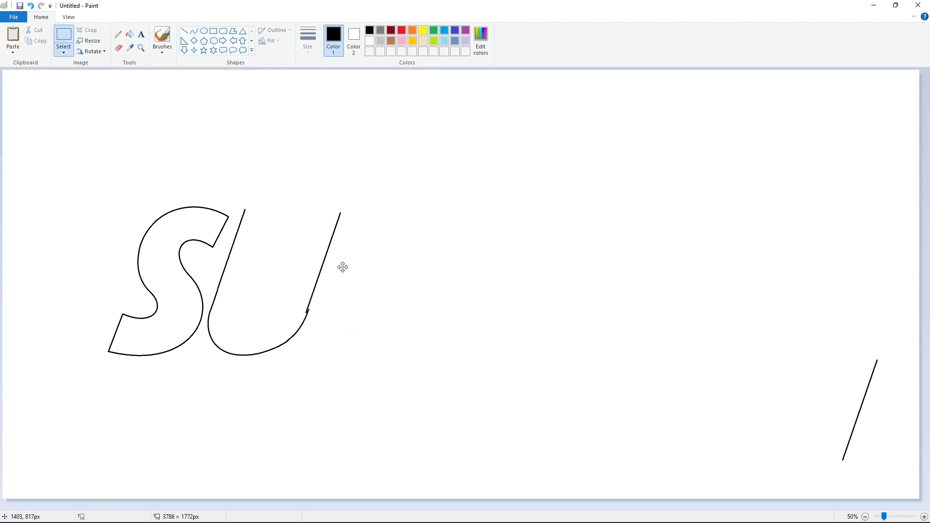
{"action": "left_click", "coordinate": [428, 272]}
{"action": "key", "text": "ctrl+v"}
{"action": "key", "text": "Delete"}
- Draw a long horizontal guide line from the U's upper-left corner across most of the canvas
{"action": "left_click", "coordinate": [184, 30]}
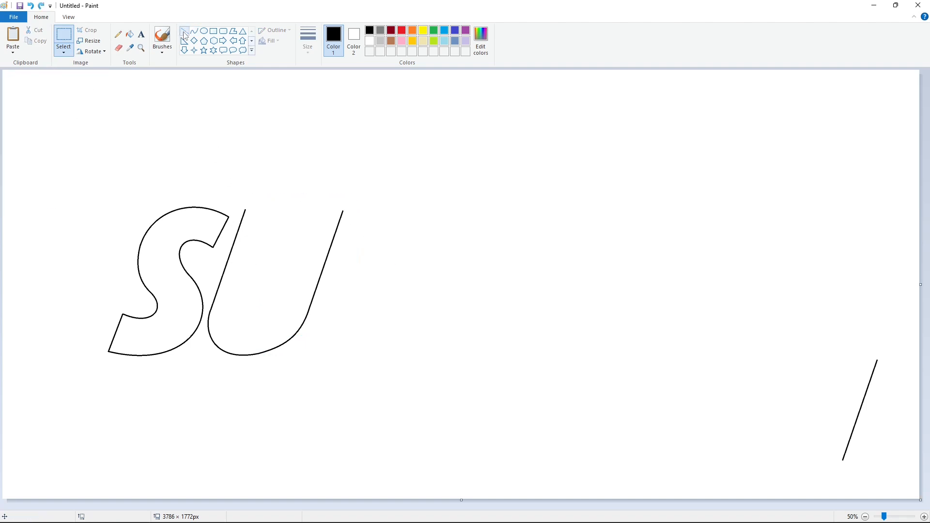
{"action": "left_click_drag", "start_coordinate": [245, 210], "coordinate": [861, 229]}
{"action": "left_click", "coordinate": [412, 137]}
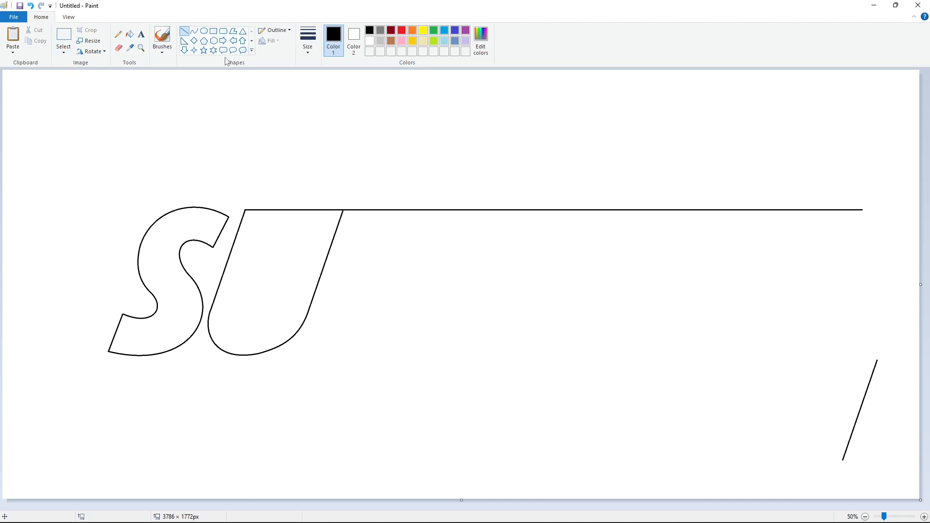
- Paste a slanted line as the U's inner left side and erase the excess at its lower tip
{"action": "key", "text": "ctrl+v"}
{"action": "left_click_drag", "start_coordinate": [77, 131], "coordinate": [269, 253]}
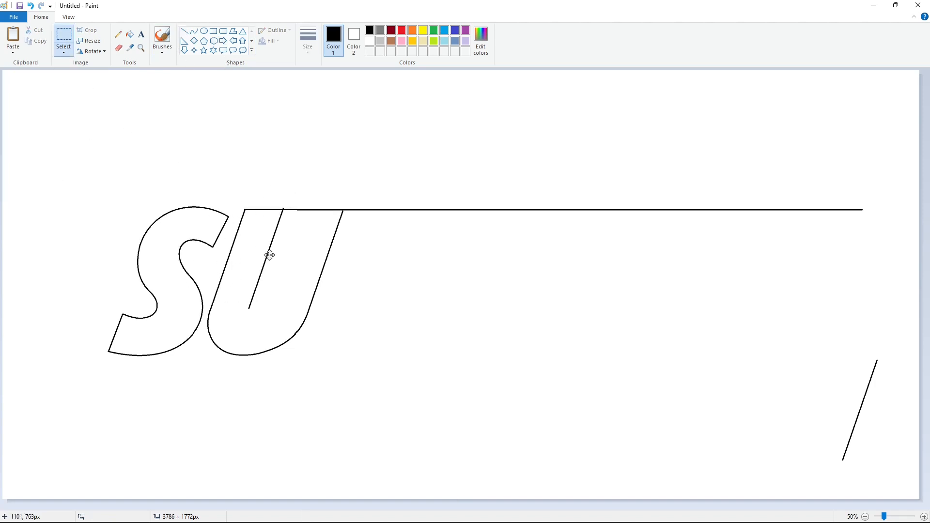
{"action": "left_click", "coordinate": [349, 260]}
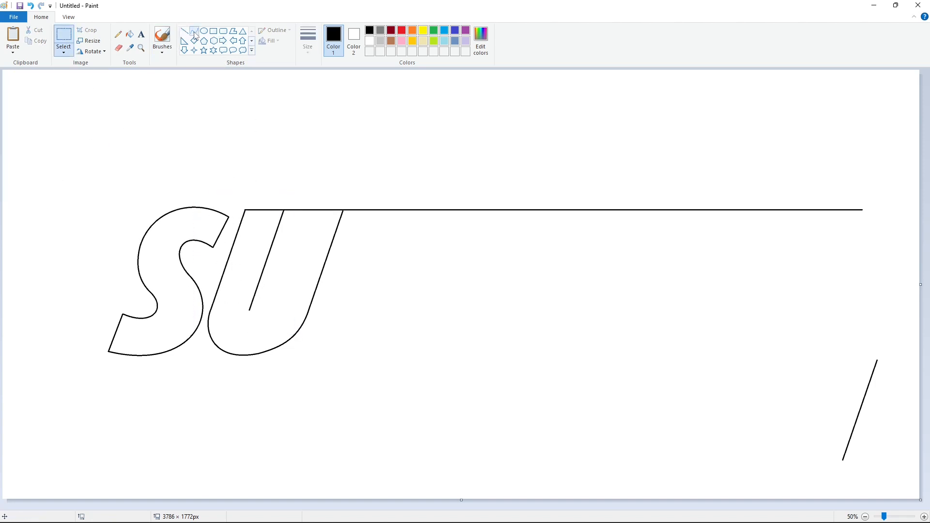
{"action": "left_click", "coordinate": [130, 34]}
{"action": "left_click", "coordinate": [118, 48]}
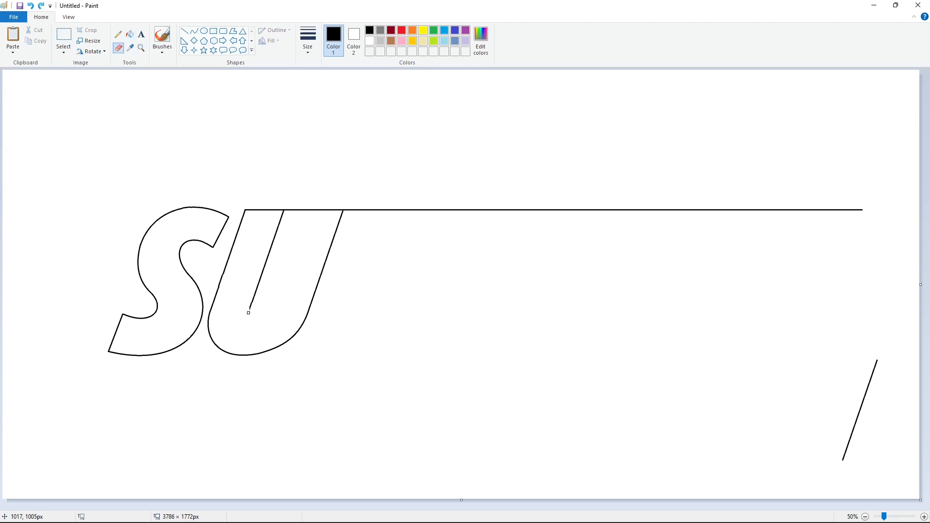
- Round the U's inner bottom with a small curve and paste a slanted line as its inner right side
{"action": "left_click", "coordinate": [194, 30]}
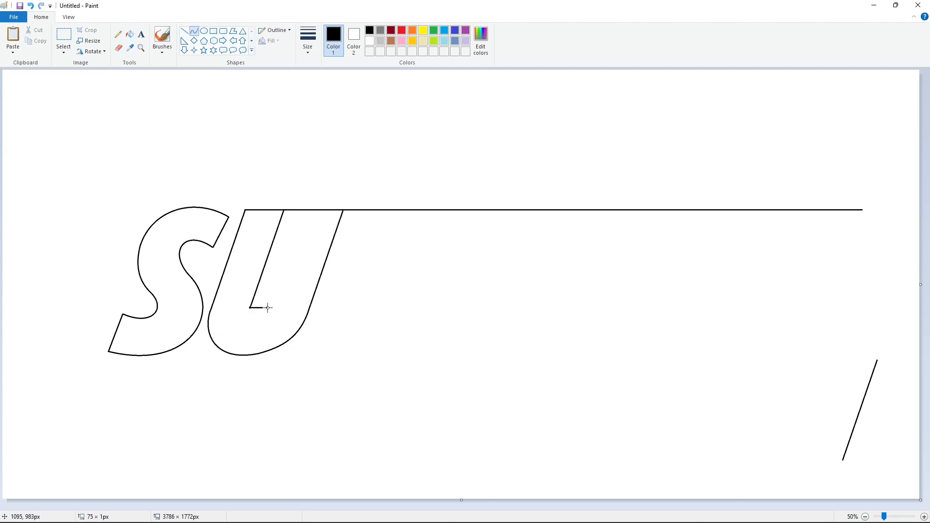
{"action": "left_click", "coordinate": [249, 319]}
{"action": "left_click", "coordinate": [257, 326]}
{"action": "left_click", "coordinate": [299, 325]}
{"action": "key", "text": "ctrl+v"}
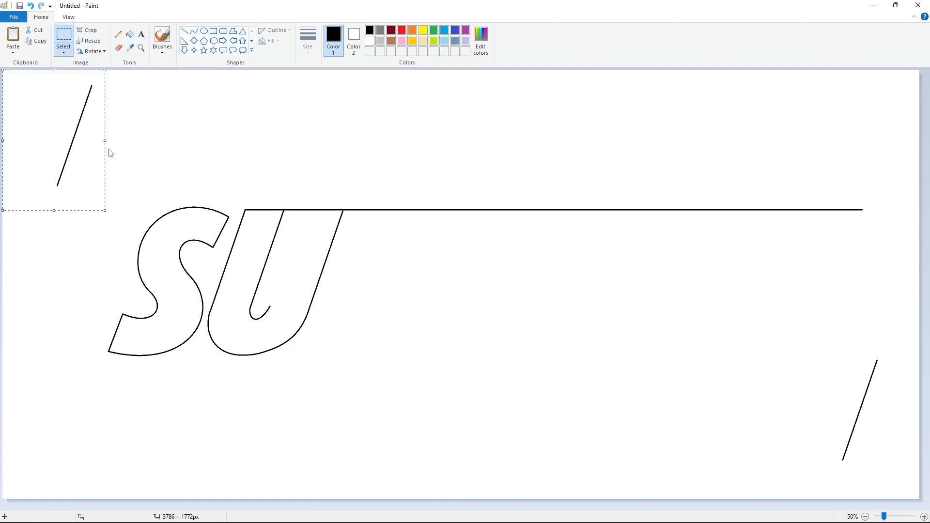
{"action": "left_click_drag", "start_coordinate": [87, 138], "coordinate": [299, 258]}
{"action": "left_click", "coordinate": [380, 268]}
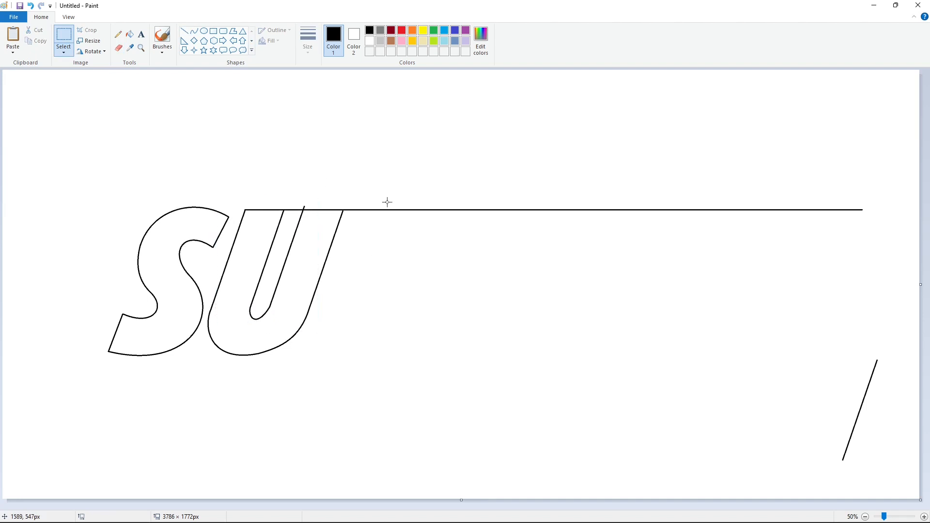
- Paste two overlapping slanted lines beside the U to form the B's full-height left edge
{"action": "key", "text": "ctrl+v"}
{"action": "left_click_drag", "start_coordinate": [87, 138], "coordinate": [328, 293]}
{"action": "left_click", "coordinate": [396, 274]}
{"action": "key", "text": "ctrl+v"}
{"action": "left_click_drag", "start_coordinate": [87, 138], "coordinate": [355, 260]}
{"action": "key", "text": "Right"}
{"action": "key", "text": "Right"}
{"action": "key", "text": "Right"}
{"action": "key", "text": "Right"}
{"action": "key", "text": "Right"}
{"action": "key", "text": "Right"}
{"action": "key", "text": "Right"}
{"action": "key", "text": "Right"}
{"action": "key", "text": "Right"}
{"action": "key", "text": "Right"}
{"action": "key", "text": "Right"}
{"action": "key", "text": "Right"}
{"action": "key", "text": "Right"}
{"action": "key", "text": "Right"}
{"action": "key", "text": "Right"}
{"action": "key", "text": "Right"}
{"action": "key", "text": "Right"}
{"action": "key", "text": "Right"}
{"action": "key", "text": "Right"}
{"action": "key", "text": "Right"}
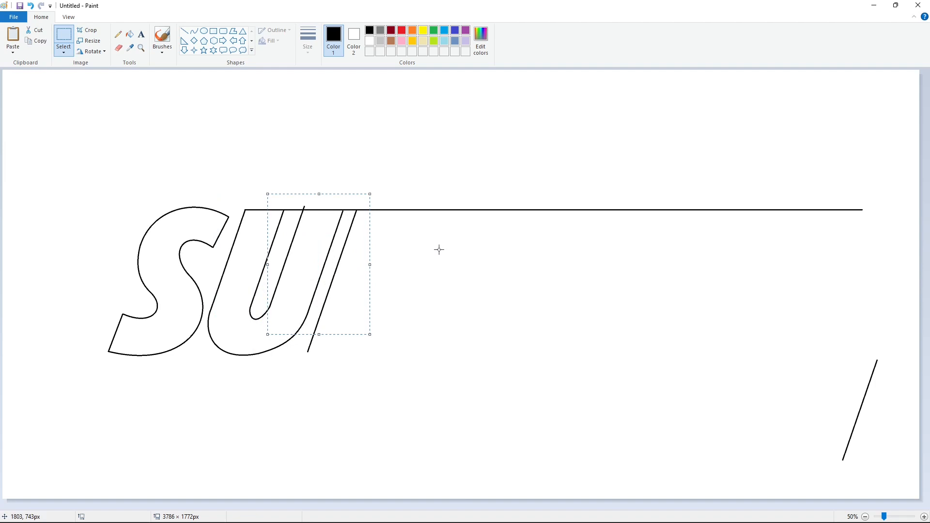
{"action": "left_click", "coordinate": [439, 249]}
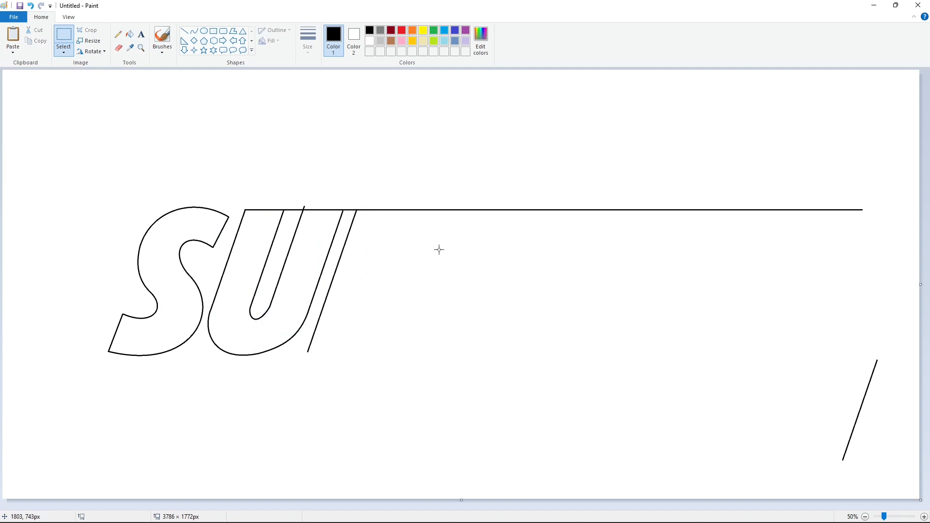
- Draw a long horizontal baseline from the foot of the B's left edge and fill the connected lines with brown
{"action": "left_click", "coordinate": [184, 31]}
{"action": "left_click_drag", "start_coordinate": [308, 353], "coordinate": [879, 352]}
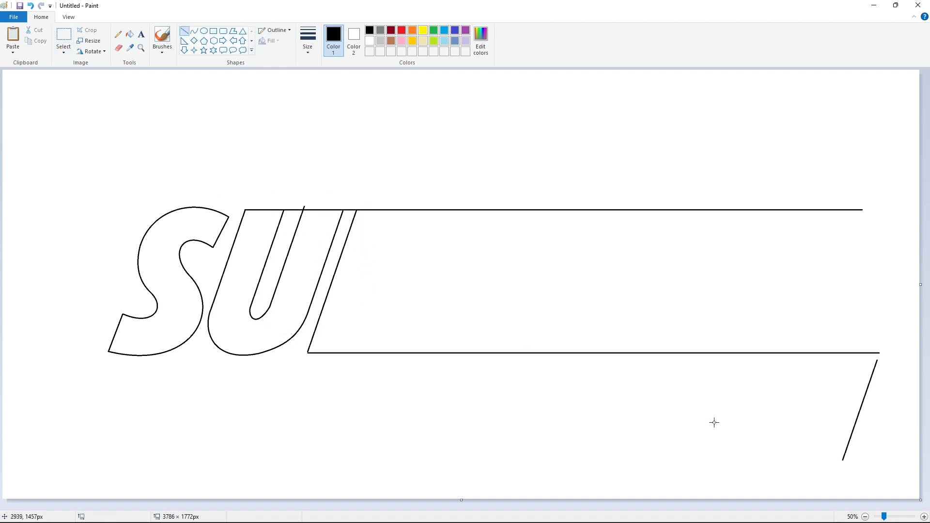
{"action": "left_click", "coordinate": [129, 34]}
{"action": "left_click", "coordinate": [391, 40]}
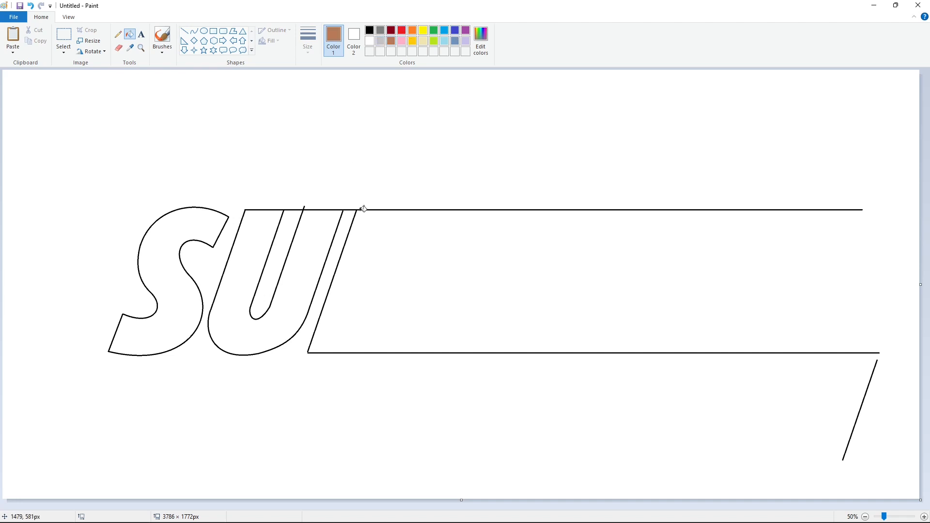
{"action": "left_click", "coordinate": [361, 209]}
- Draw the B's upper and lower outer bowls with black curves between the two guide lines
{"action": "left_click", "coordinate": [369, 31]}
{"action": "left_click", "coordinate": [194, 31]}
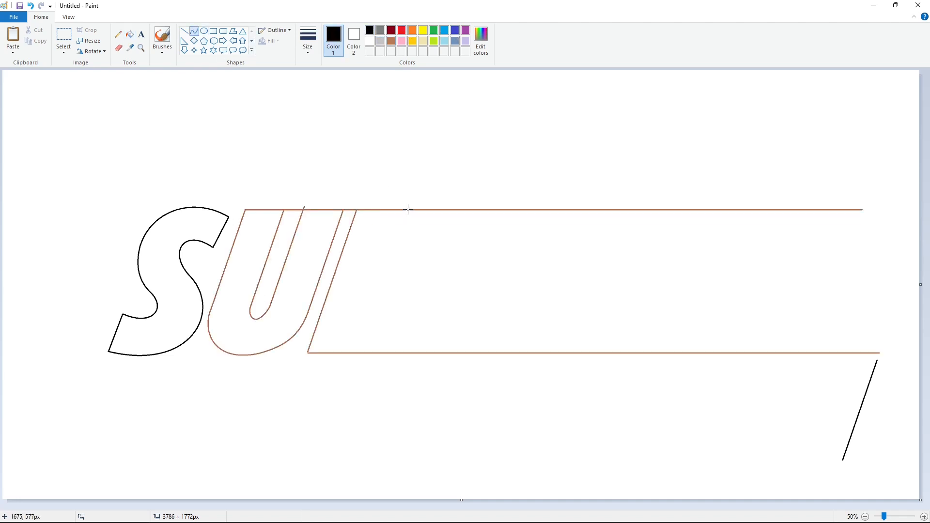
{"action": "mouse_move", "coordinate": [407, 210]}
{"action": "left_mouse_down"}
{"action": "mouse_move", "coordinate": [409, 278]}
{"action": "mouse_move", "coordinate": [449, 212]}
{"action": "left_mouse_up"}
{"action": "mouse_move", "coordinate": [444, 249]}
{"action": "left_mouse_down"}
{"action": "mouse_move", "coordinate": [395, 323]}
{"action": "mouse_move", "coordinate": [358, 353]}
{"action": "left_mouse_up"}
{"action": "left_click_drag", "start_coordinate": [416, 300], "coordinate": [446, 293]}
{"action": "left_click_drag", "start_coordinate": [423, 338], "coordinate": [420, 355]}
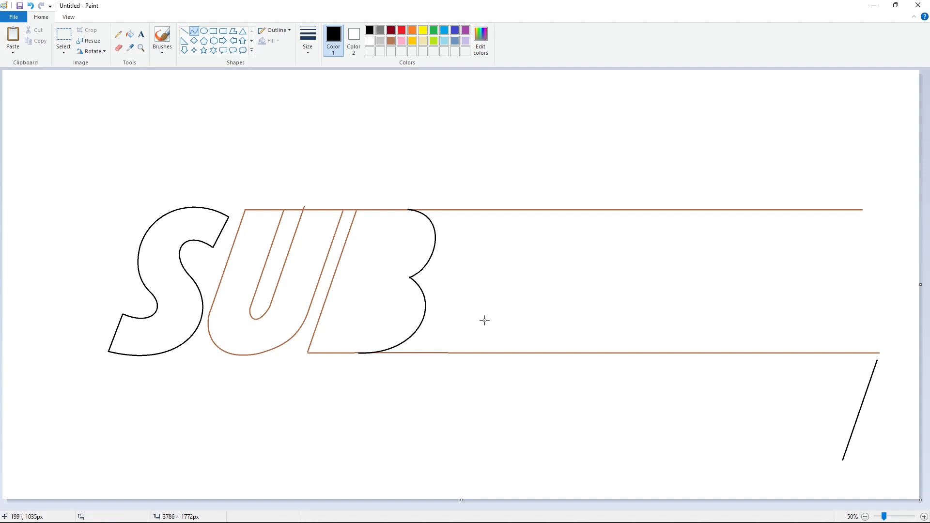
- Paste a slanted line inside the B and draw the upper and lower counters as curves against it
{"action": "key", "text": "ctrl+v"}
{"action": "mouse_move", "coordinate": [74, 131]}
{"action": "left_mouse_down"}
{"action": "mouse_move", "coordinate": [349, 285]}
{"action": "mouse_move", "coordinate": [367, 278]}
{"action": "left_mouse_up"}
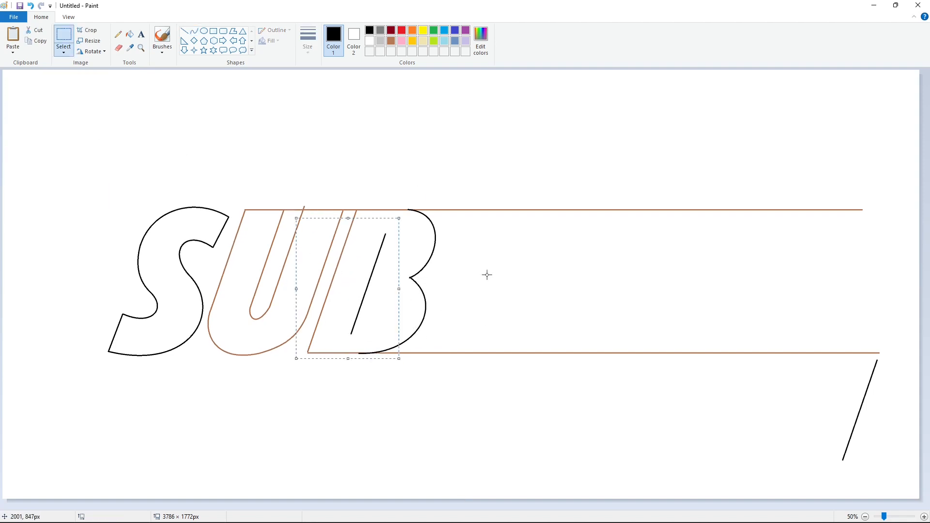
{"action": "left_click", "coordinate": [194, 31]}
{"action": "left_click_drag", "start_coordinate": [385, 240], "coordinate": [374, 265]}
{"action": "mouse_move", "coordinate": [376, 263]}
{"action": "left_mouse_down"}
{"action": "mouse_move", "coordinate": [412, 240]}
{"action": "mouse_move", "coordinate": [401, 265]}
{"action": "left_mouse_up"}
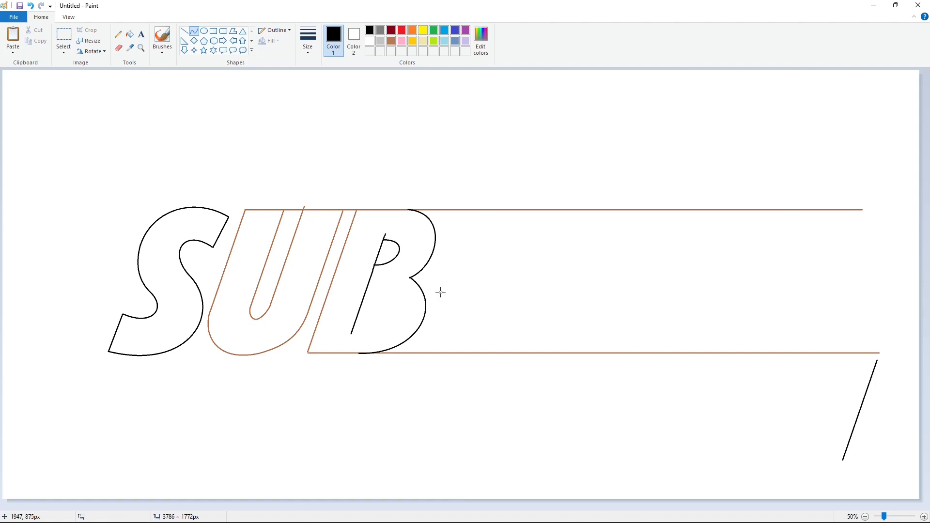
{"action": "left_click_drag", "start_coordinate": [364, 296], "coordinate": [355, 321]}
{"action": "left_click_drag", "start_coordinate": [361, 310], "coordinate": [398, 294]}
{"action": "left_click_drag", "start_coordinate": [389, 312], "coordinate": [389, 323]}
- Fill the S with black and erase small gaps in the guide lines just beyond the B
{"action": "left_click", "coordinate": [129, 35]}
{"action": "left_click", "coordinate": [169, 224]}
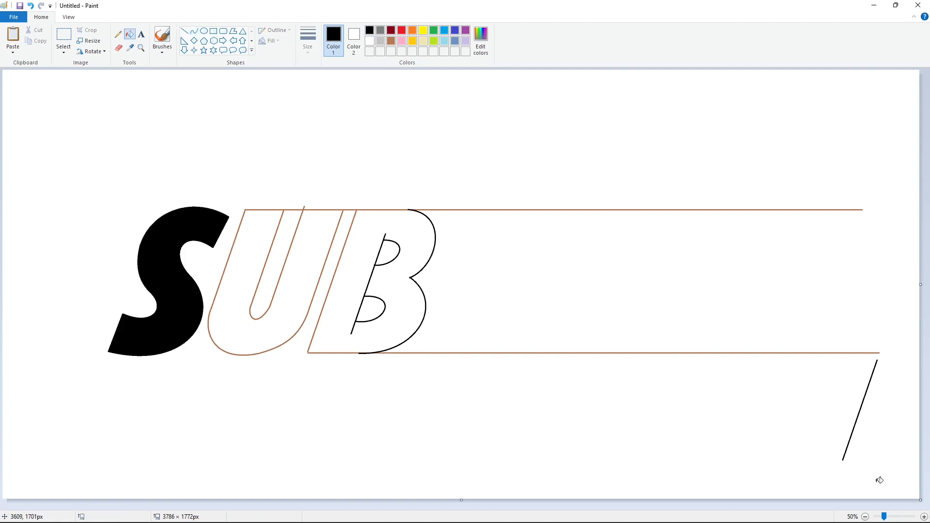
{"action": "left_click", "coordinate": [118, 48]}
- Fill the leftover guide line stubs between the B and the gaps with white
{"action": "left_click", "coordinate": [129, 34]}
{"action": "left_click", "coordinate": [924, 517]}
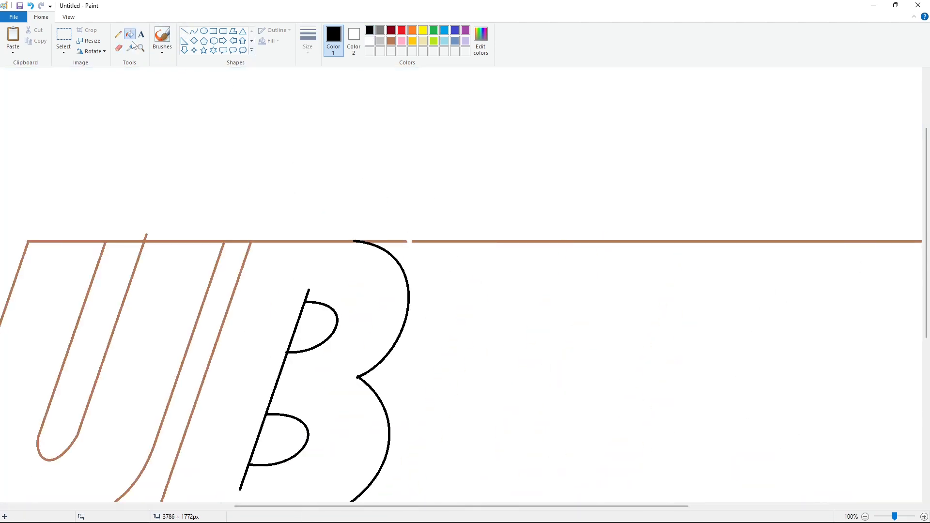
{"action": "left_click", "coordinate": [369, 41]}
{"action": "scroll", "coordinate": [327, 207], "scroll_direction": "down", "scroll_amount": 5}
{"action": "left_click", "coordinate": [328, 207]}
{"action": "scroll", "coordinate": [402, 253], "scroll_direction": "up", "scroll_amount": 5}
- Fill the U and B, including their brown outlines, with black
{"action": "left_click_drag", "start_coordinate": [502, 506], "coordinate": [427, 506]}
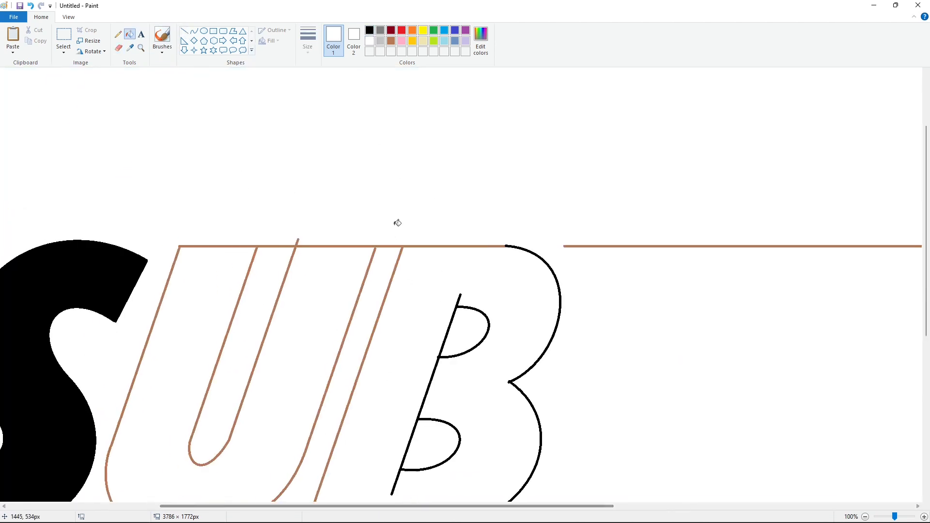
{"action": "left_click", "coordinate": [369, 30]}
{"action": "left_click", "coordinate": [362, 261]}
{"action": "left_click", "coordinate": [412, 261]}
{"action": "left_click", "coordinate": [416, 247]}
- Trim the overshoot above the U's right arm and cut the connector between its arms with white lines
{"action": "left_click", "coordinate": [370, 41]}
{"action": "left_click", "coordinate": [184, 31]}
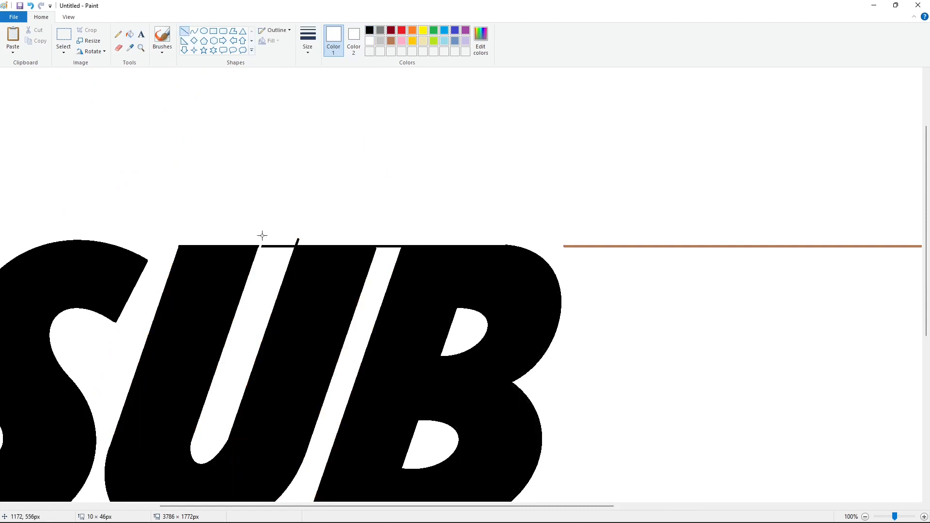
{"action": "left_click_drag", "start_coordinate": [253, 242], "coordinate": [307, 242]}
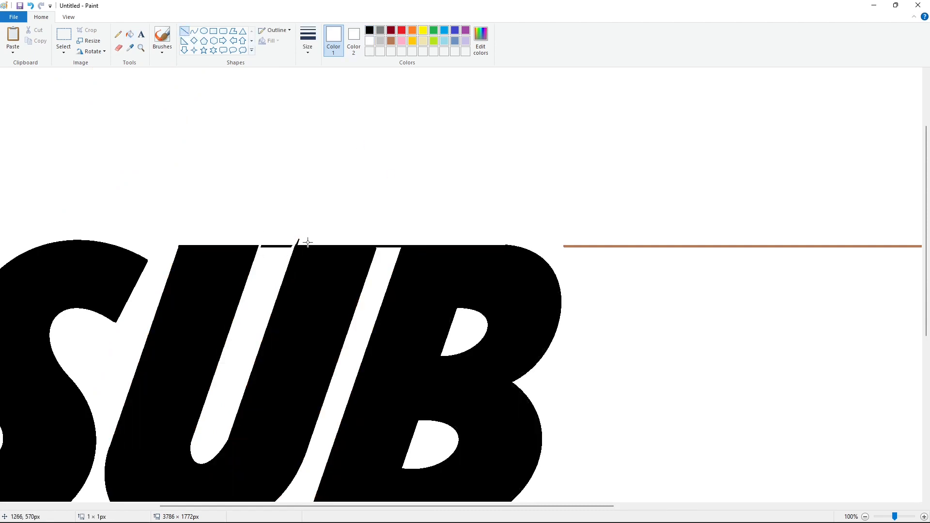
{"action": "left_click", "coordinate": [409, 201]}
- Clean up the U's and B's edges with white lines and cut the connector between the two letters at both ends
{"action": "left_click_drag", "start_coordinate": [175, 250], "coordinate": [184, 229]}
{"action": "left_click_drag", "start_coordinate": [497, 245], "coordinate": [516, 245]}
{"action": "left_click_drag", "start_coordinate": [380, 257], "coordinate": [385, 231]}
{"action": "left_click", "coordinate": [414, 229]}
{"action": "left_click_drag", "start_coordinate": [391, 254], "coordinate": [406, 226]}
{"action": "scroll", "coordinate": [331, 340], "scroll_direction": "down", "scroll_amount": 4}
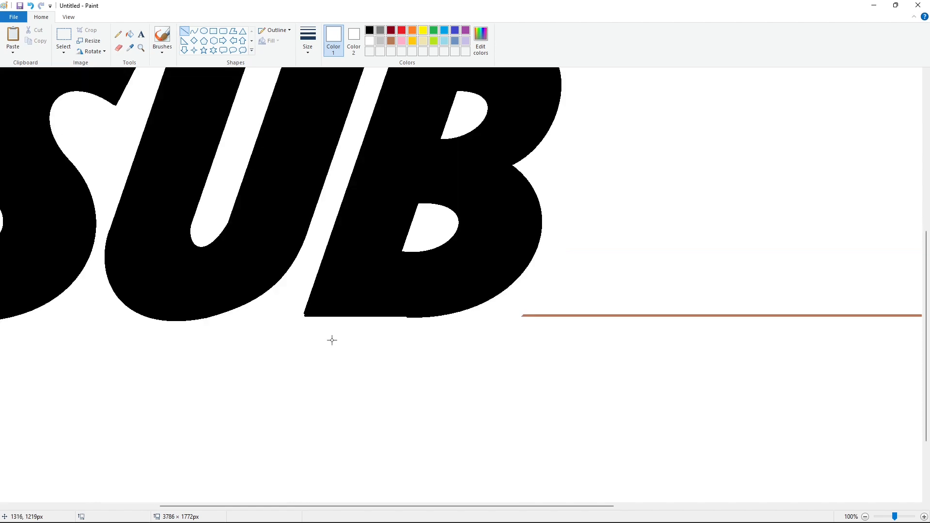
{"action": "left_click", "coordinate": [571, 254]}
- Fill the leftover connector between the tops of the U and B with white and check the letters' edges
{"action": "scroll", "coordinate": [572, 262], "scroll_direction": "up", "scroll_amount": 4}
{"action": "left_click", "coordinate": [129, 34]}
{"action": "left_click", "coordinate": [394, 245]}
{"action": "scroll", "coordinate": [473, 283], "scroll_direction": "down", "scroll_amount": 4}
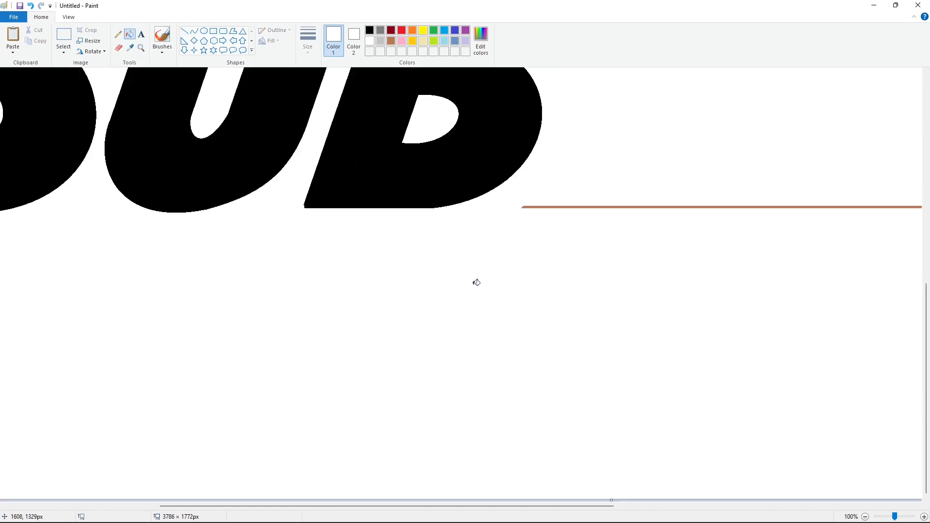
{"action": "scroll", "coordinate": [712, 398], "scroll_direction": "up", "scroll_amount": 4}
{"action": "scroll", "coordinate": [716, 437], "scroll_direction": "down", "scroll_amount": 2}
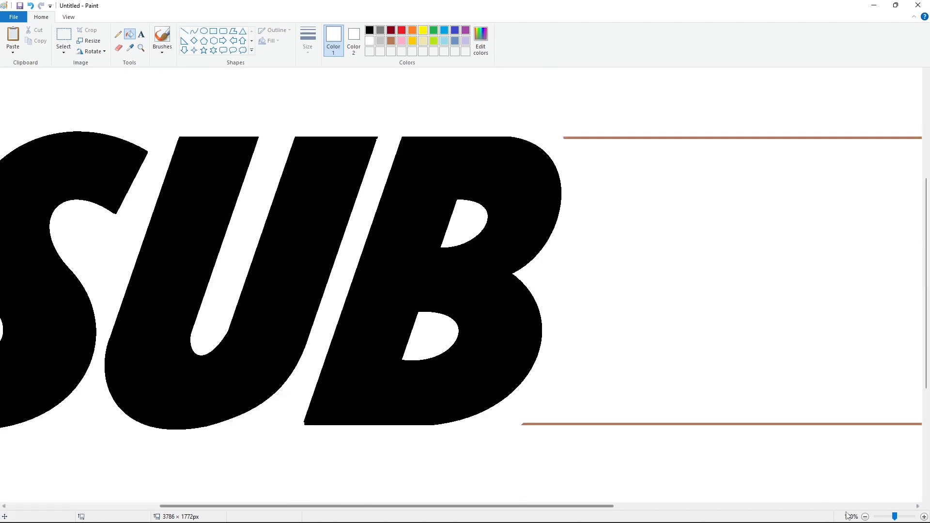
- Recolor the upper guide line to the right of the B black
{"action": "left_click", "coordinate": [369, 30]}
{"action": "left_click", "coordinate": [594, 138]}
{"action": "left_click", "coordinate": [865, 517]}
{"action": "left_click", "coordinate": [185, 31]}
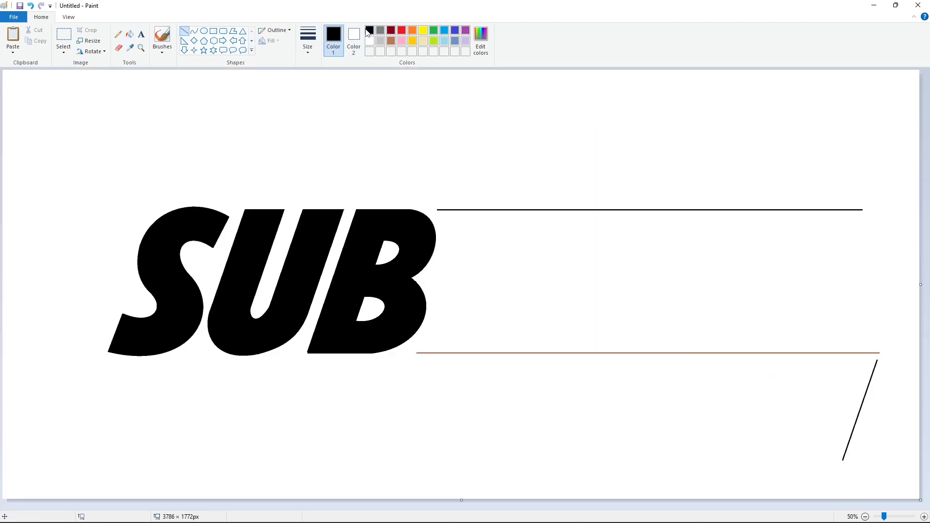
{"action": "left_click_drag", "start_coordinate": [446, 210], "coordinate": [429, 343]}
{"action": "key", "text": "ctrl+z"}
- Recolor the lower guide line black and draw the W's slanted outer edge beside the B, about 593 px tall, between the guide lines
{"action": "left_click", "coordinate": [130, 35]}
{"action": "left_click", "coordinate": [468, 352]}
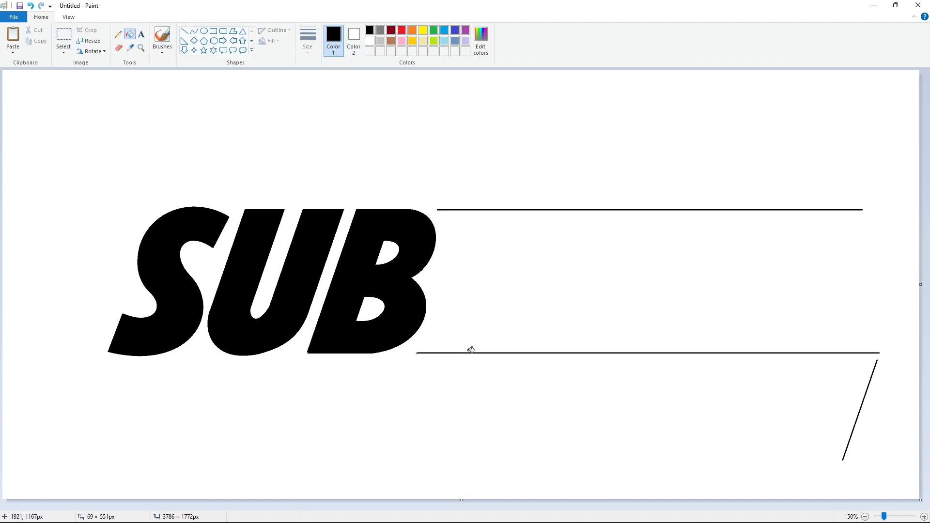
{"action": "left_click", "coordinate": [184, 31]}
{"action": "left_click_drag", "start_coordinate": [446, 209], "coordinate": [430, 352]}
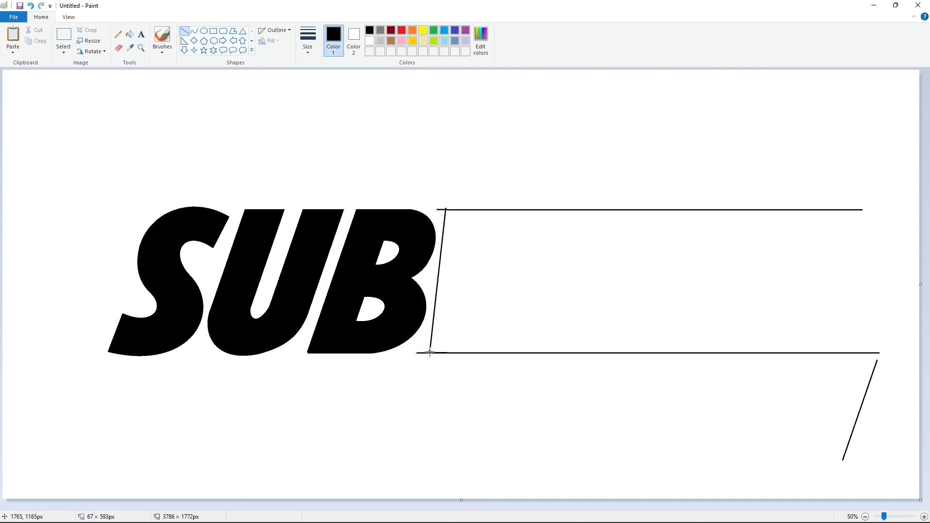
- Complete the W's outline with straight slanted strokes for its legs, inner notches and far edge, and fill it with black
{"action": "left_click_drag", "start_coordinate": [508, 265], "coordinate": [467, 352]}
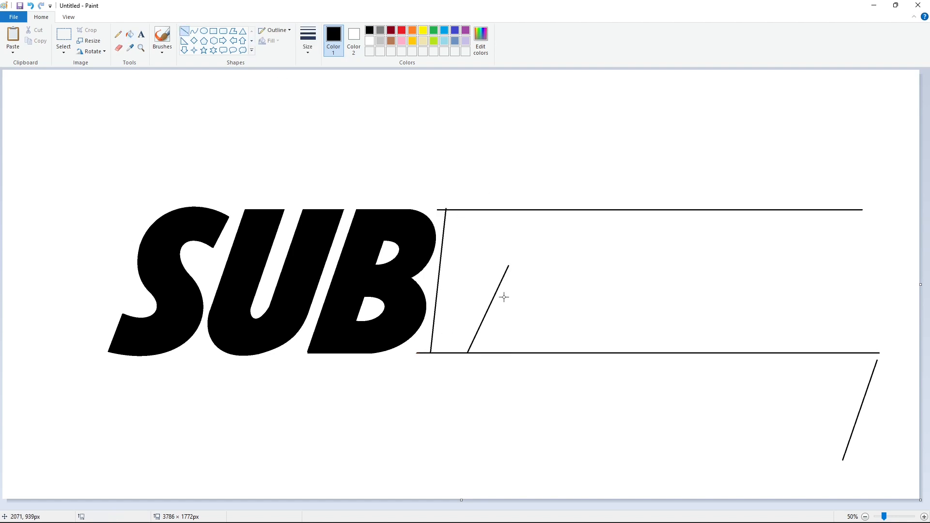
{"action": "left_click_drag", "start_coordinate": [508, 265], "coordinate": [494, 352]}
{"action": "left_click_drag", "start_coordinate": [467, 297], "coordinate": [484, 210]}
{"action": "mouse_move", "coordinate": [468, 297]}
{"action": "left_mouse_down"}
{"action": "mouse_move", "coordinate": [510, 209]}
{"action": "mouse_move", "coordinate": [526, 300]}
{"action": "mouse_move", "coordinate": [570, 209]}
{"action": "left_mouse_up"}
{"action": "left_click_drag", "start_coordinate": [531, 352], "coordinate": [606, 210]}
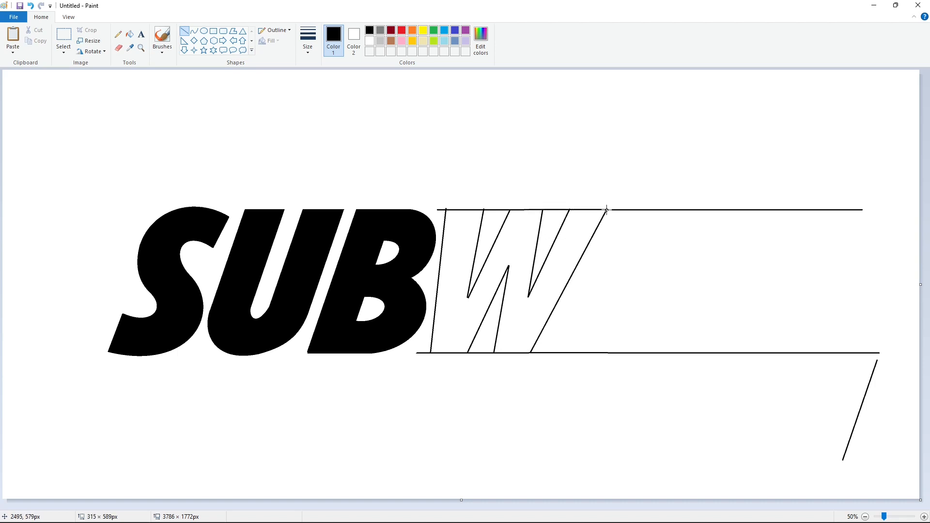
{"action": "left_click", "coordinate": [129, 34]}
{"action": "left_click", "coordinate": [469, 243]}
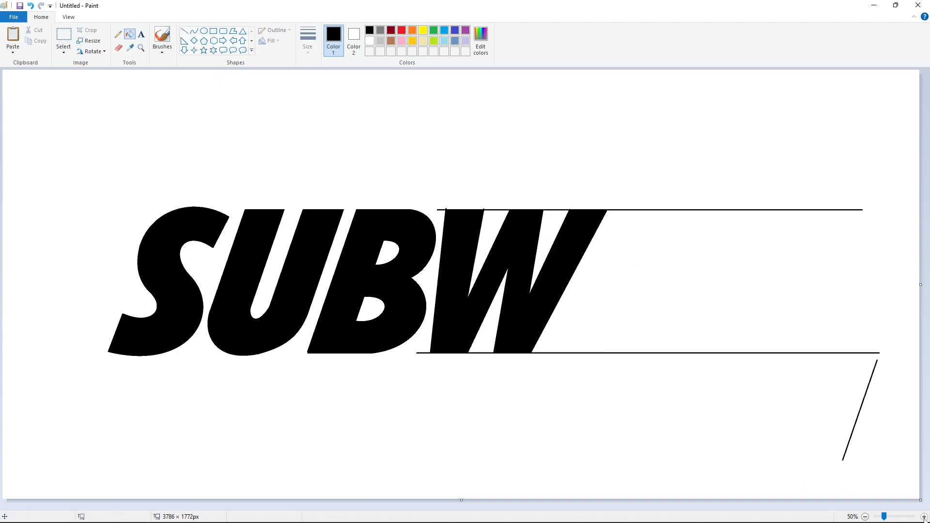
- Cut the upper guide line at the W's top corners with short white lines following its slanted edges
{"action": "left_click", "coordinate": [924, 517]}
{"action": "left_click", "coordinate": [184, 30]}
{"action": "left_click", "coordinate": [369, 40]}
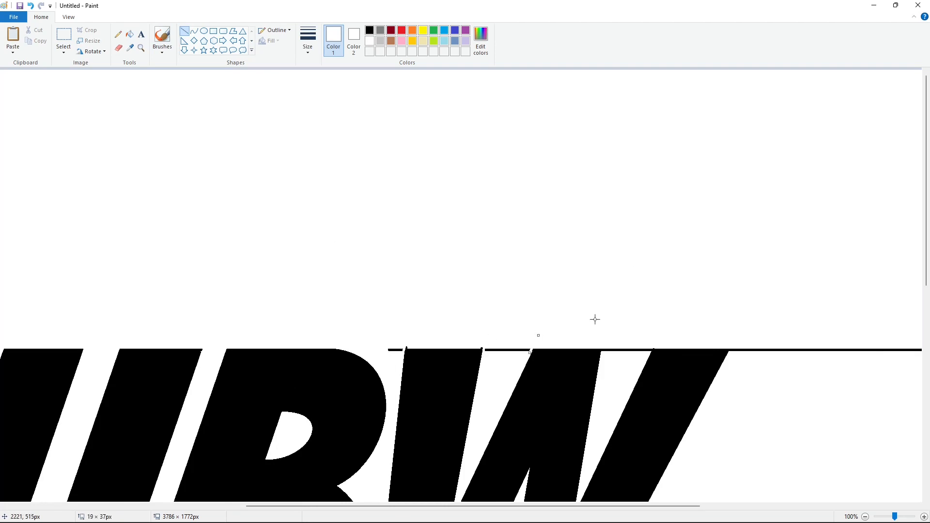
{"action": "left_click_drag", "start_coordinate": [642, 359], "coordinate": [656, 333]}
{"action": "left_click_drag", "start_coordinate": [725, 362], "coordinate": [735, 339]}
- Fill the detached upper guide pieces between the B and W and across the W's notches with white
{"action": "left_click", "coordinate": [129, 36]}
{"action": "left_click", "coordinate": [394, 350]}
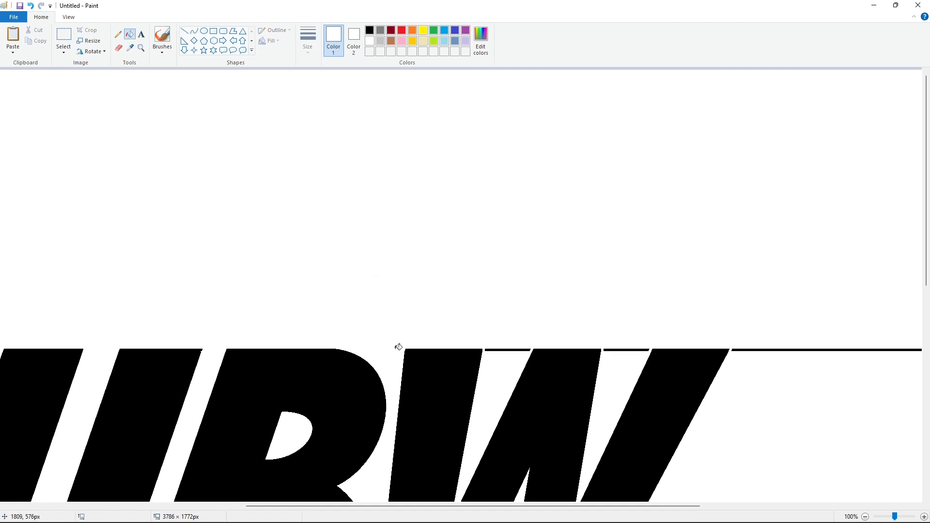
{"action": "left_click", "coordinate": [503, 349]}
{"action": "left_click", "coordinate": [620, 350]}
- Cut the lower guide line at the edges of the W's feet with short white lines
{"action": "scroll", "coordinate": [620, 349], "scroll_direction": "down", "scroll_amount": 4}
{"action": "left_click", "coordinate": [185, 32]}
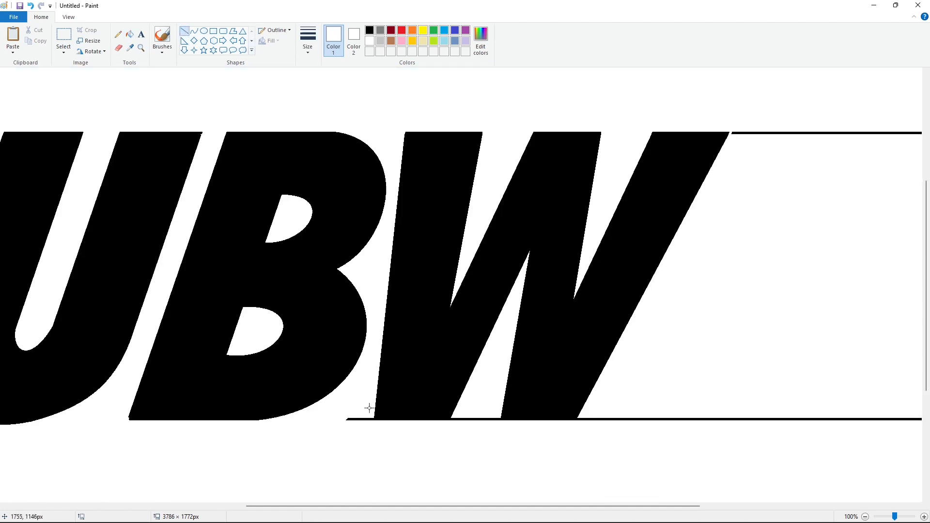
{"action": "left_click_drag", "start_coordinate": [370, 409], "coordinate": [370, 435]}
{"action": "left_click", "coordinate": [449, 427]}
{"action": "left_click_drag", "start_coordinate": [455, 409], "coordinate": [445, 431]}
{"action": "left_click", "coordinate": [464, 431]}
{"action": "left_click_drag", "start_coordinate": [499, 414], "coordinate": [499, 436]}
{"action": "left_click", "coordinate": [536, 437]}
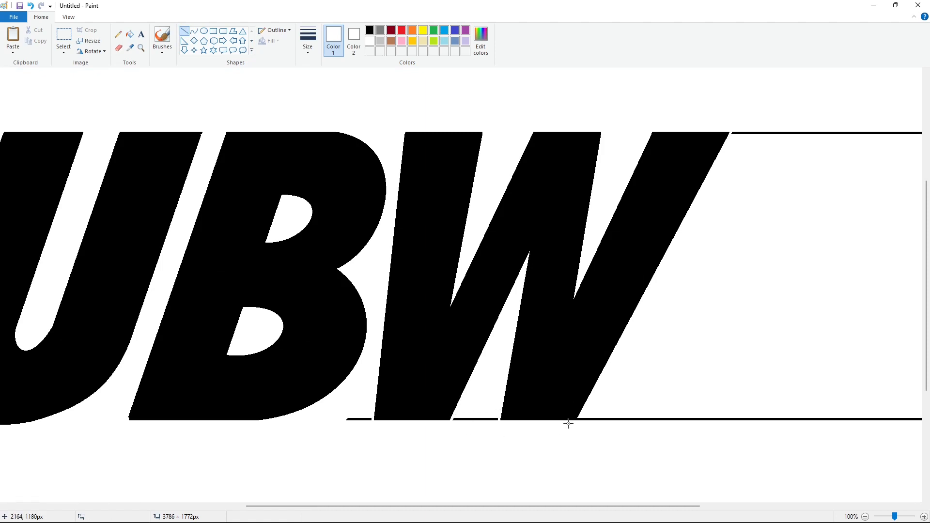
- Fill the detached lower guide pieces beside and between the W's feet with white
{"action": "left_click", "coordinate": [132, 34]}
{"action": "left_click", "coordinate": [358, 418]}
{"action": "left_click", "coordinate": [468, 418]}
{"action": "scroll", "coordinate": [677, 467], "scroll_direction": "down", "scroll_amount": 2}
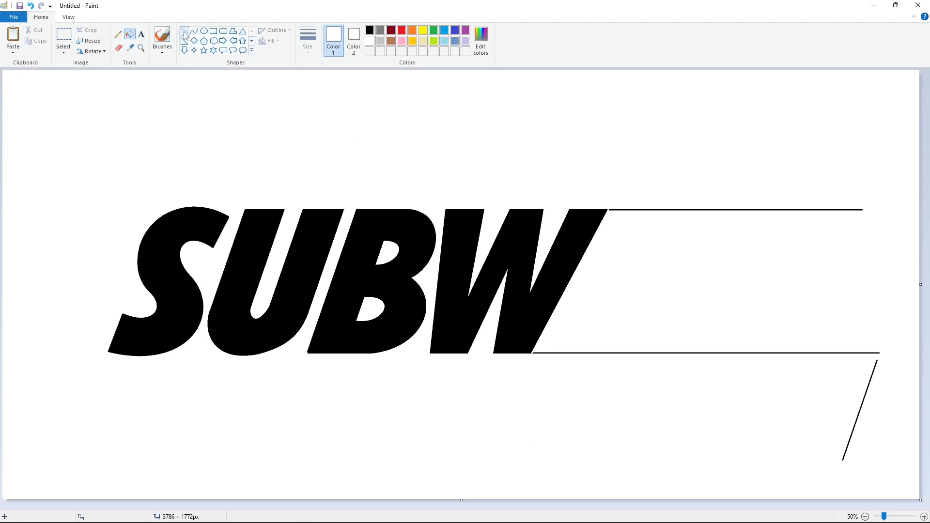
- Draw the A's two outer edges in black between the guide lines, one parallel to the W and one about 67 × 591 px
{"action": "left_click", "coordinate": [184, 33]}
{"action": "left_click", "coordinate": [369, 30]}
{"action": "left_click_drag", "start_coordinate": [624, 210], "coordinate": [547, 353]}
{"action": "left_click", "coordinate": [657, 297]}
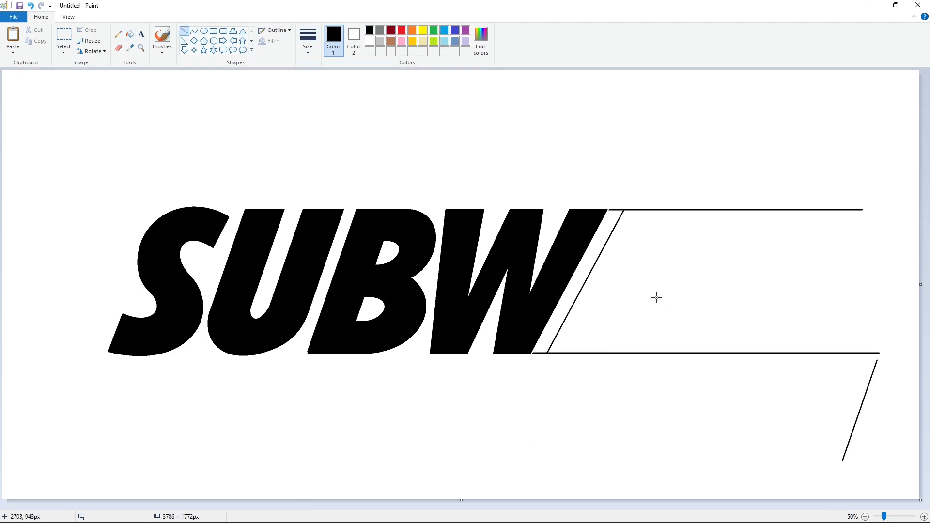
{"action": "left_click_drag", "start_coordinate": [675, 210], "coordinate": [659, 354]}
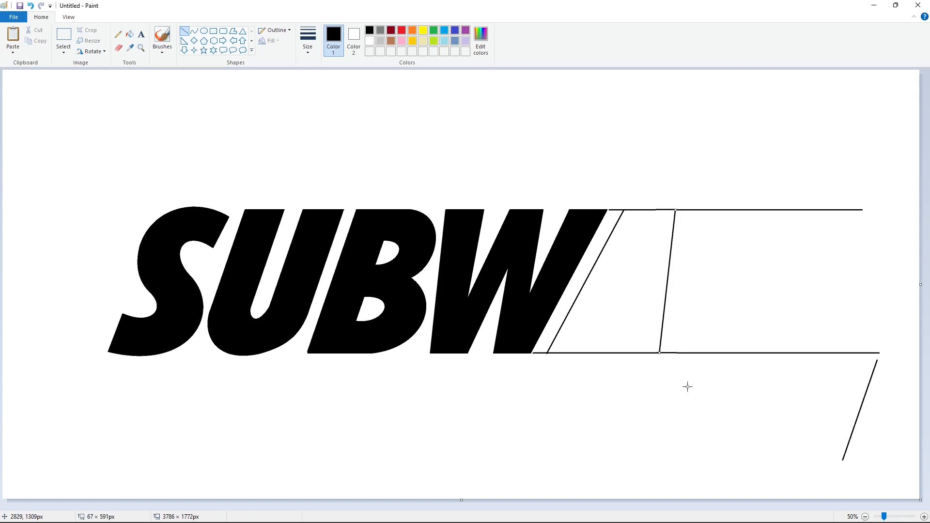
- Draw the A's inner edges from a shared apex down to the lower guide and add the two horizontal crossbar lines
{"action": "left_click", "coordinate": [633, 253]}
{"action": "mouse_move", "coordinate": [638, 249]}
{"action": "left_mouse_down"}
{"action": "mouse_move", "coordinate": [598, 337]}
{"action": "mouse_move", "coordinate": [590, 310]}
{"action": "mouse_move", "coordinate": [584, 354]}
{"action": "left_mouse_up"}
{"action": "left_click", "coordinate": [633, 254]}
{"action": "left_click_drag", "start_coordinate": [637, 249], "coordinate": [619, 352]}
{"action": "left_click", "coordinate": [642, 382]}
{"action": "mouse_move", "coordinate": [603, 298]}
{"action": "left_mouse_down"}
{"action": "mouse_move", "coordinate": [642, 298]}
{"action": "mouse_move", "coordinate": [587, 328]}
{"action": "left_mouse_up"}
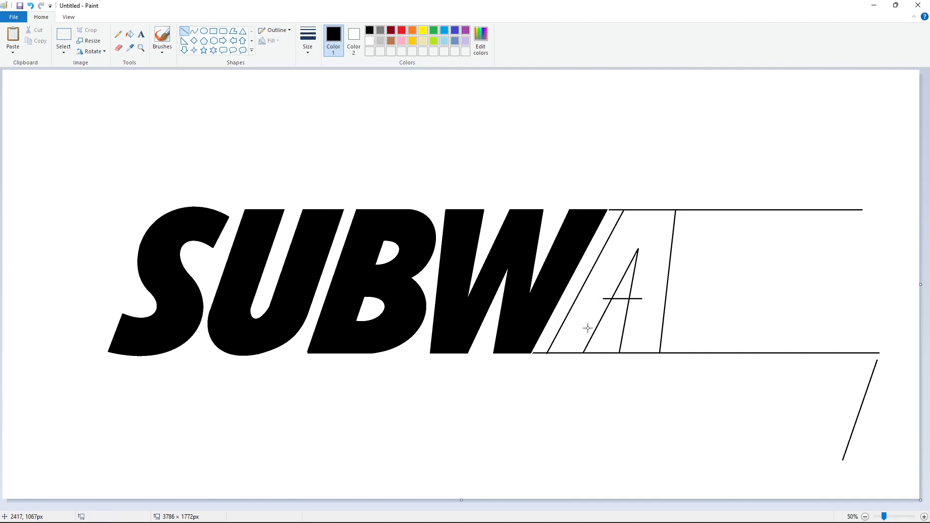
{"action": "left_click", "coordinate": [715, 317]}
- Fill the A's legs and crossbar with black, leaving its inner openings white
{"action": "left_click", "coordinate": [130, 34]}
{"action": "left_click", "coordinate": [599, 289]}
{"action": "left_click", "coordinate": [614, 310]}
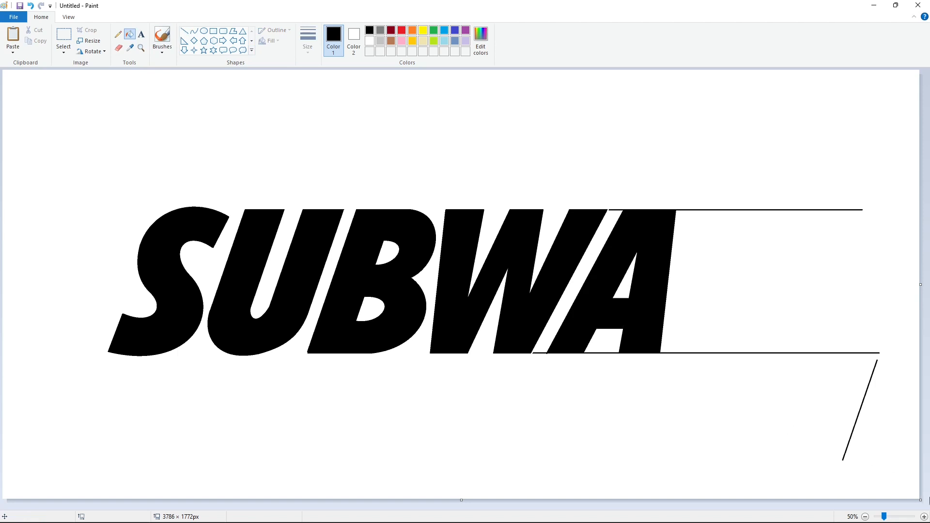
- Cut the upper guide line at the A's top corners with short white lines
{"action": "left_click", "coordinate": [923, 516]}
{"action": "left_click_drag", "start_coordinate": [378, 506], "coordinate": [716, 463]}
{"action": "left_click", "coordinate": [184, 31]}
{"action": "scroll", "coordinate": [339, 184], "scroll_direction": "down", "scroll_amount": 3}
{"action": "left_click", "coordinate": [369, 40]}
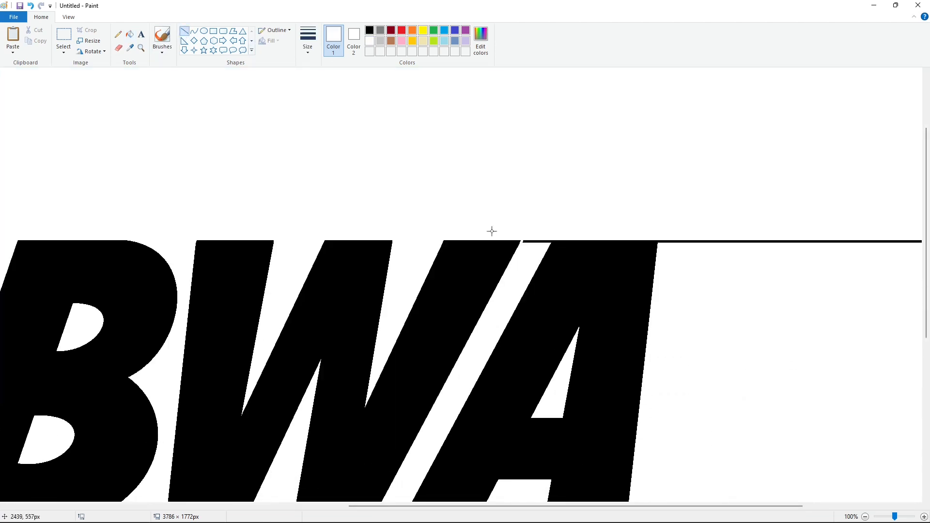
{"action": "left_click_drag", "start_coordinate": [661, 250], "coordinate": [666, 224]}
{"action": "left_click", "coordinate": [675, 274]}
- Cut the lower guide line at the edges of the A's feet with short white lines
{"action": "scroll", "coordinate": [396, 307], "scroll_direction": "down", "scroll_amount": 6}
{"action": "left_click_drag", "start_coordinate": [466, 325], "coordinate": [481, 304]}
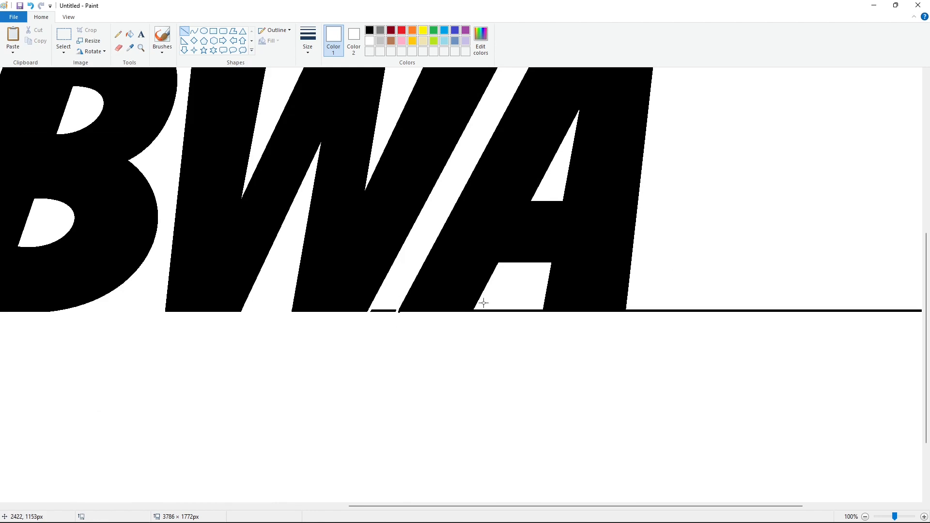
{"action": "left_click", "coordinate": [491, 333]}
{"action": "left_click", "coordinate": [650, 339]}
{"action": "scroll", "coordinate": [468, 345], "scroll_direction": "up", "scroll_amount": 2}
{"action": "scroll", "coordinate": [474, 356], "scroll_direction": "down", "scroll_amount": 2}
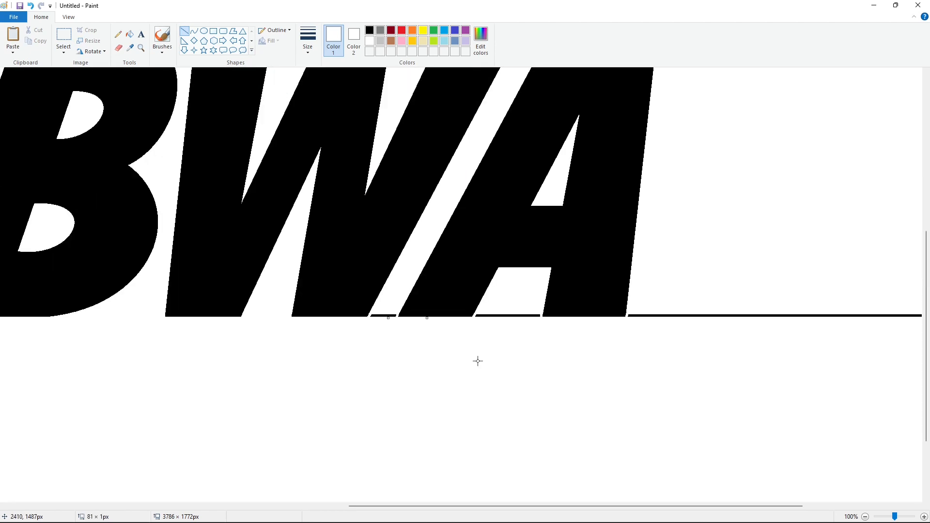
- Fill the leftover guide pieces between the W and A and between the A's feet with white
{"action": "left_click", "coordinate": [130, 34]}
{"action": "scroll", "coordinate": [495, 314], "scroll_direction": "up", "scroll_amount": 2}
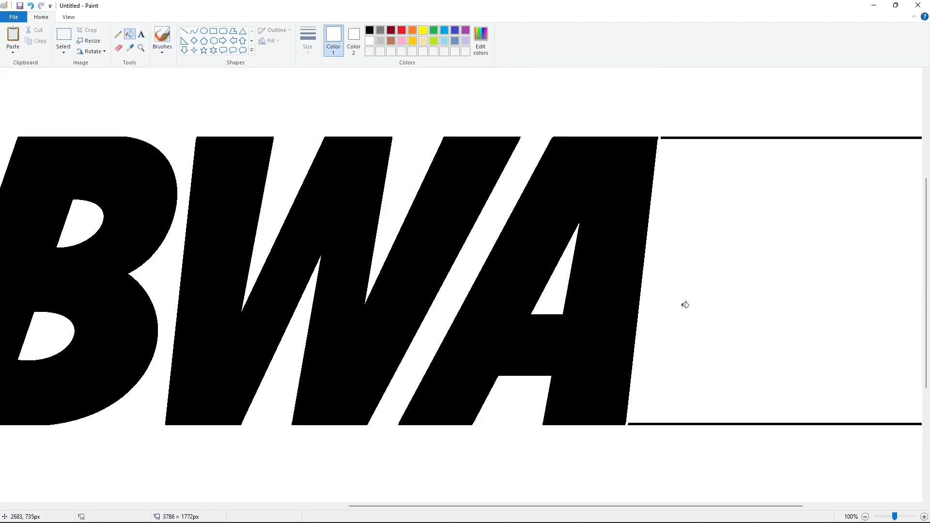
{"action": "scroll", "coordinate": [685, 304], "scroll_direction": "down", "scroll_amount": 1, "text": "ctrl"}
- Draw two black slanted lines down from the upper guide, a longer and a shorter one, as the sides of the Y's first arm
{"action": "left_click", "coordinate": [187, 31]}
{"action": "left_click_drag", "start_coordinate": [680, 209], "coordinate": [694, 290]}
{"action": "left_click_drag", "start_coordinate": [718, 210], "coordinate": [725, 259]}
- Draw a slightly bowed curve of about 95 × 261 px from the longer arm line's end to the lower guide as the Y's stem edge
{"action": "left_click", "coordinate": [194, 31]}
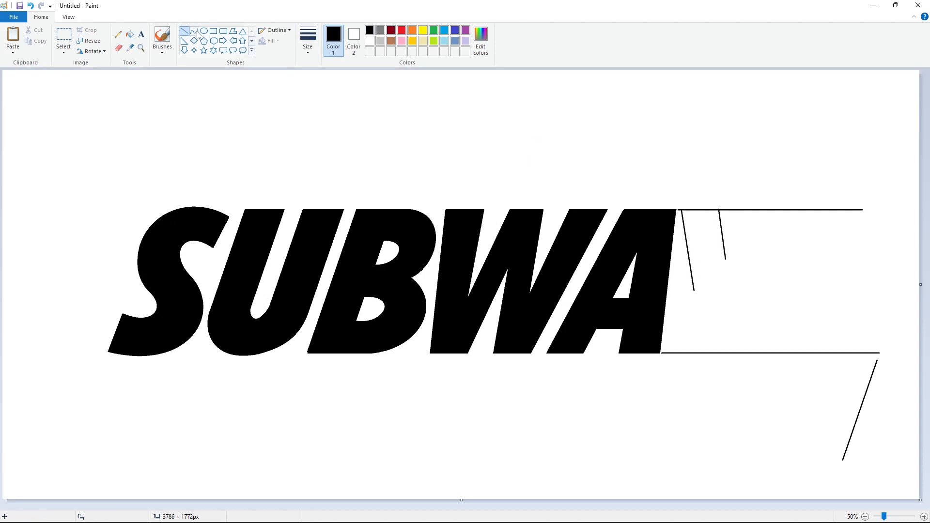
{"action": "left_click_drag", "start_coordinate": [696, 290], "coordinate": [672, 353]}
{"action": "left_click_drag", "start_coordinate": [688, 306], "coordinate": [678, 326]}
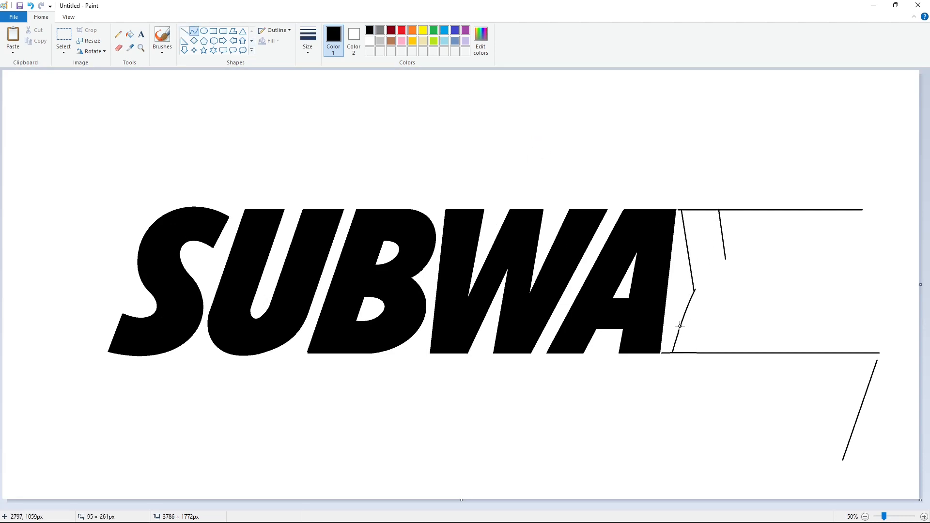
{"action": "left_click", "coordinate": [679, 326]}
{"action": "left_click", "coordinate": [715, 314]}
- Recolor the guide lines and the Y's partial outline brown, and get ready to draw curves in black
{"action": "left_click_drag", "start_coordinate": [724, 259], "coordinate": [786, 213]}
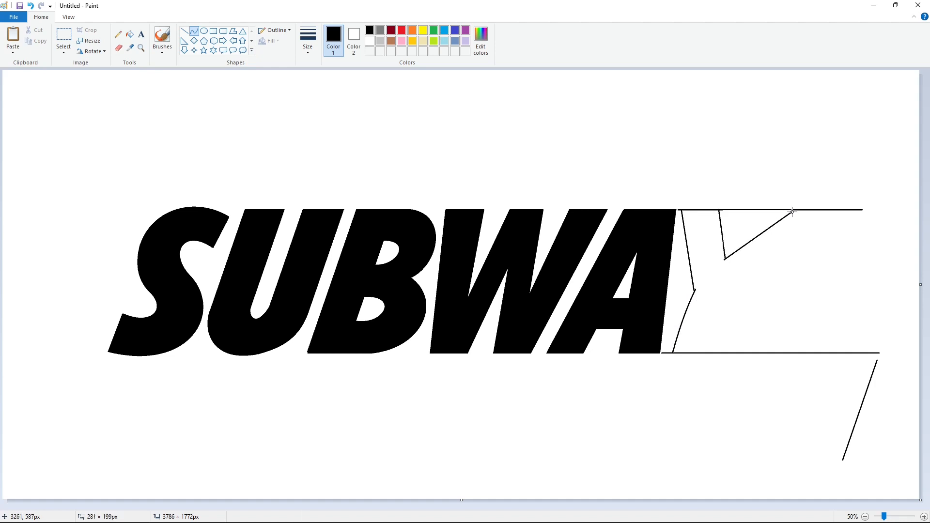
{"action": "key", "text": "ctrl+z"}
{"action": "left_click", "coordinate": [129, 34]}
{"action": "left_click", "coordinate": [391, 41]}
{"action": "left_click", "coordinate": [824, 209]}
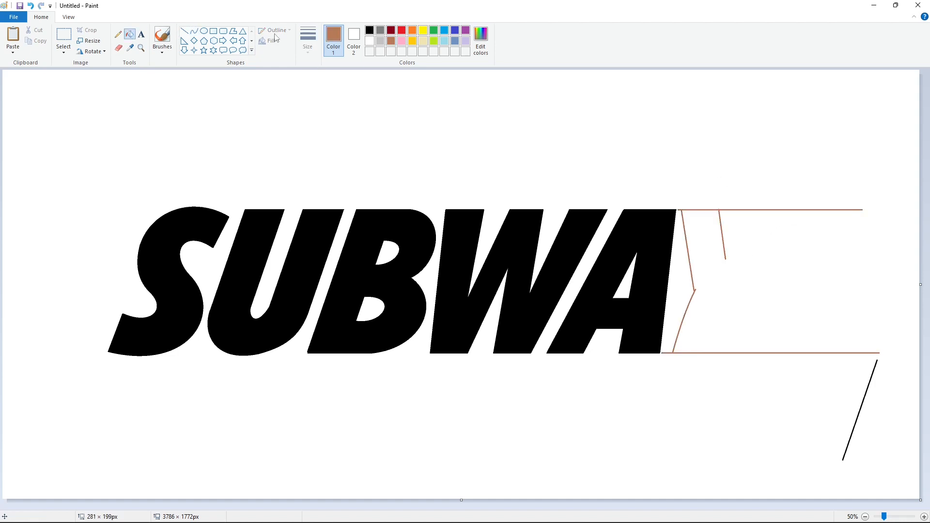
{"action": "left_click", "coordinate": [370, 30]}
{"action": "left_click", "coordinate": [194, 31]}
{"action": "left_click_drag", "start_coordinate": [725, 259], "coordinate": [806, 210]}
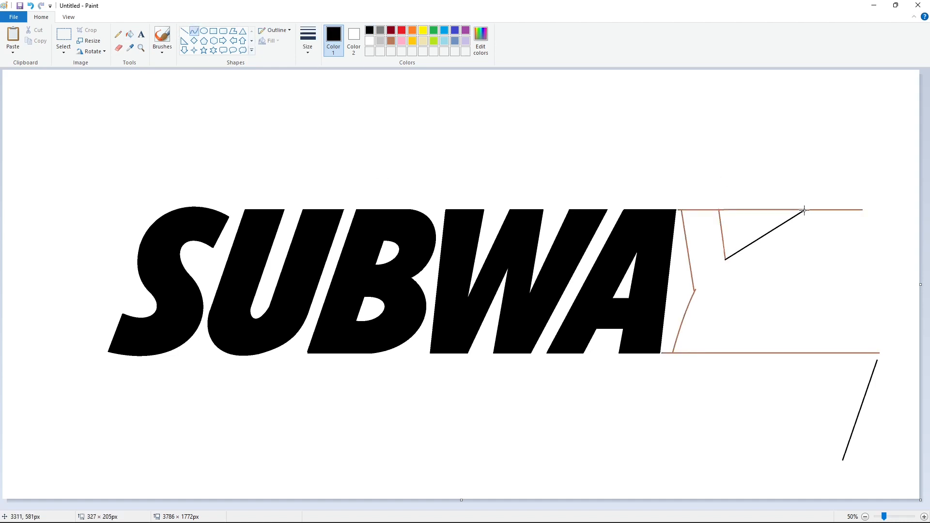
{"action": "left_click", "coordinate": [750, 220]}
{"action": "left_click", "coordinate": [770, 206]}
{"action": "left_click", "coordinate": [856, 283]}
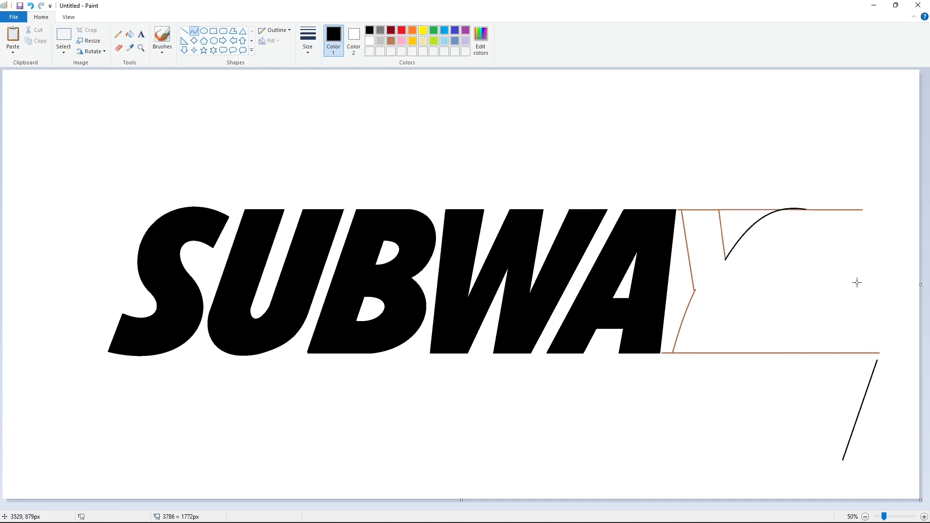
{"action": "key", "text": "ctrl+z"}
- Draw the Y's sweeping arm with two black curves, one from the inner corner to the upper guide and one rising from the lower guide
{"action": "left_click_drag", "start_coordinate": [726, 259], "coordinate": [805, 210]}
{"action": "left_click_drag", "start_coordinate": [762, 235], "coordinate": [750, 221]}
{"action": "left_click_drag", "start_coordinate": [775, 215], "coordinate": [773, 207]}
{"action": "left_click", "coordinate": [823, 285]}
{"action": "mouse_move", "coordinate": [716, 353]}
{"action": "left_mouse_down"}
{"action": "mouse_move", "coordinate": [798, 240]}
{"action": "mouse_move", "coordinate": [768, 286]}
{"action": "mouse_move", "coordinate": [763, 242]}
{"action": "left_mouse_up"}
{"action": "left_click", "coordinate": [851, 389]}
- Fill the brown upper guide piece extending past the Y's upper curve with white
{"action": "left_click", "coordinate": [923, 517]}
{"action": "left_click_drag", "start_coordinate": [457, 506], "coordinate": [911, 508]}
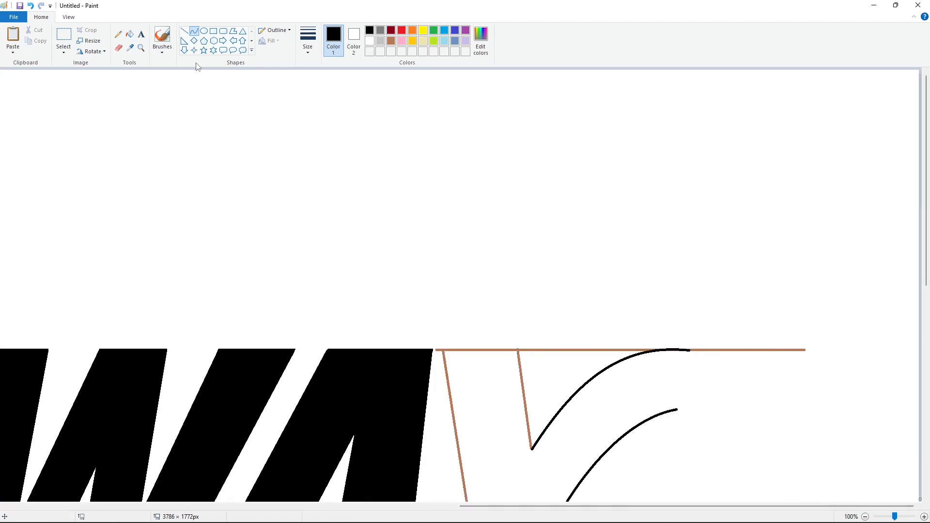
{"action": "left_click", "coordinate": [130, 35]}
{"action": "left_click", "coordinate": [370, 41]}
{"action": "left_click", "coordinate": [703, 350]}
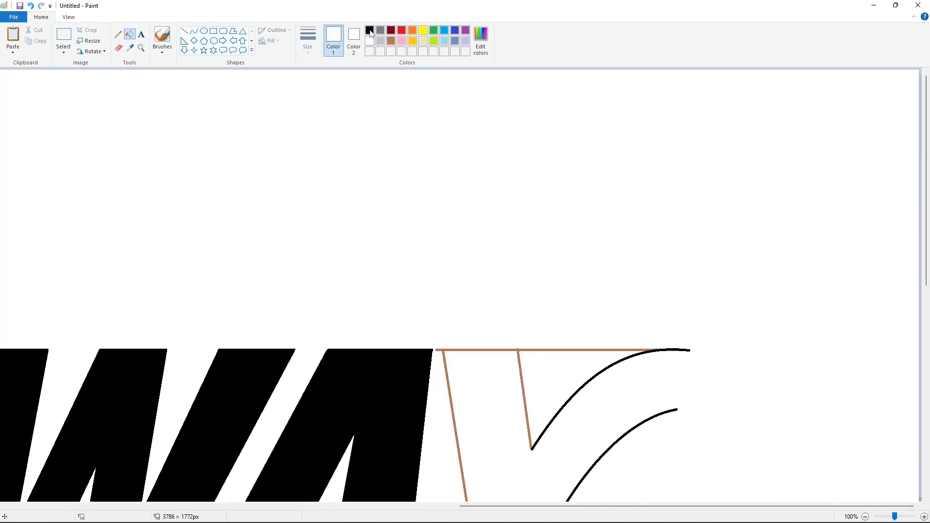
- Cut the upper guide at the top corner of the Y's first arm and fill the piece reaching to the curve with white
{"action": "left_click", "coordinate": [370, 31]}
{"action": "left_click", "coordinate": [370, 41]}
{"action": "left_click", "coordinate": [185, 30]}
{"action": "left_click_drag", "start_coordinate": [519, 337], "coordinate": [525, 357]}
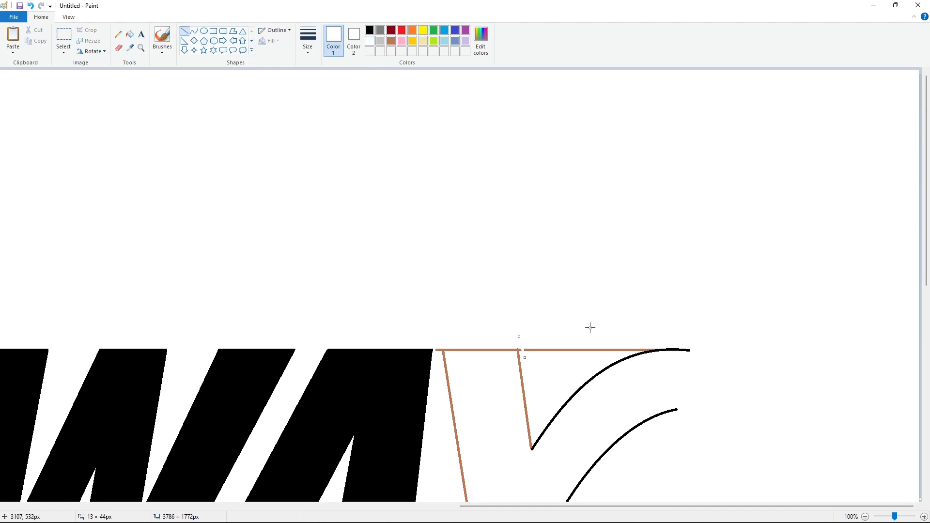
{"action": "left_click", "coordinate": [129, 34]}
{"action": "left_click", "coordinate": [619, 349]}
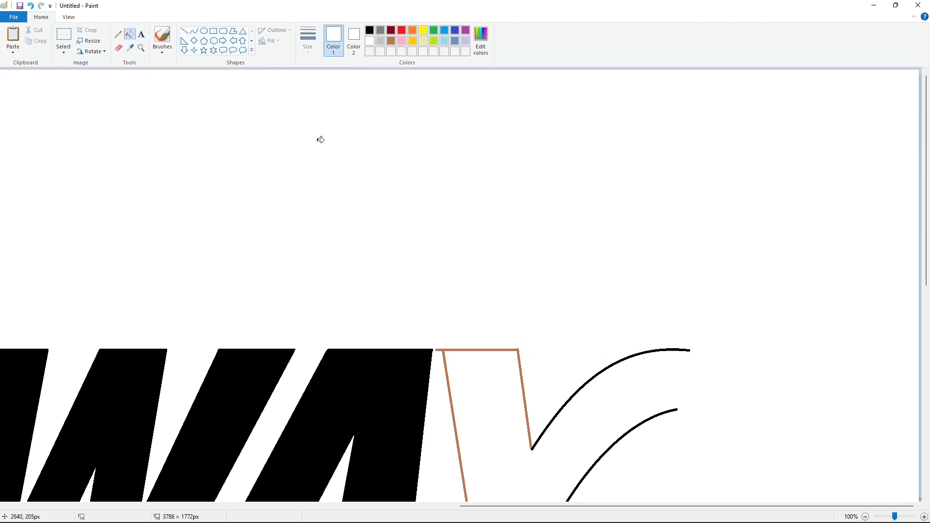
- Draw a horizontal white line about 300 px long just above the crest of the Y's upper curve
{"action": "left_click", "coordinate": [184, 31]}
{"action": "left_click_drag", "start_coordinate": [639, 340], "coordinate": [785, 341]}
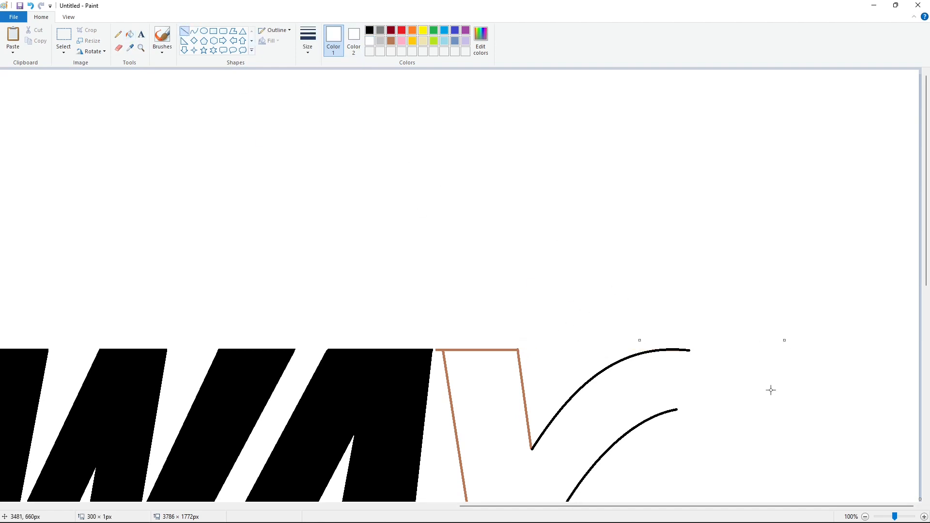
{"action": "scroll", "coordinate": [228, 91], "scroll_direction": "down", "scroll_amount": 5}
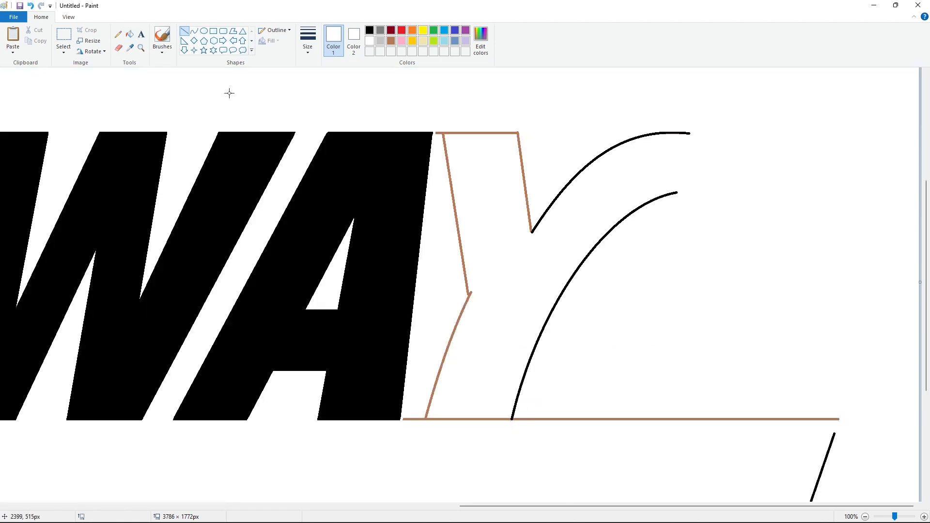
- Recolor the Y's brown outline and the lower guide section under its stem black
{"action": "left_click", "coordinate": [130, 34]}
{"action": "left_click", "coordinate": [369, 30]}
{"action": "left_click", "coordinate": [453, 191]}
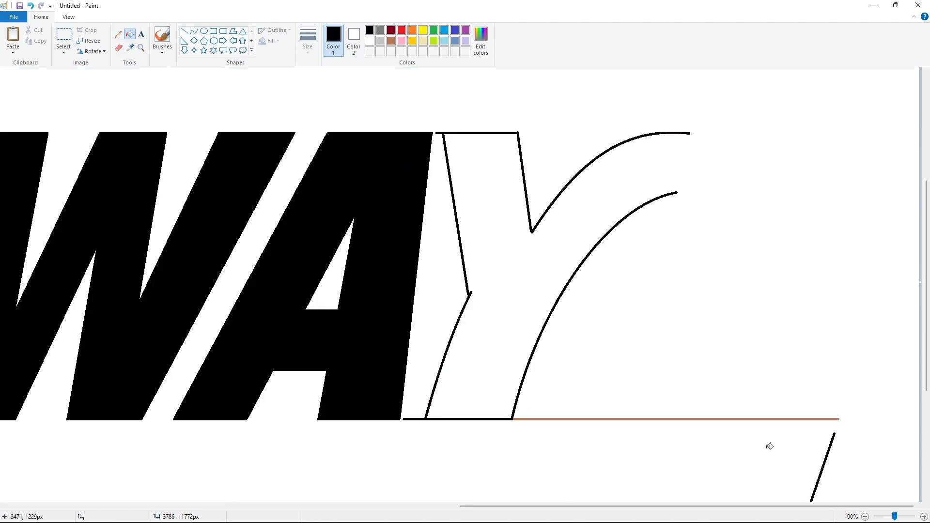
- Start an arrowhead on the Y's curved arm with a slanted line across its end and a second line from the peak to the tip
{"action": "scroll", "coordinate": [726, 388], "scroll_direction": "down", "scroll_amount": 1, "text": "ctrl"}
{"action": "left_click", "coordinate": [184, 30]}
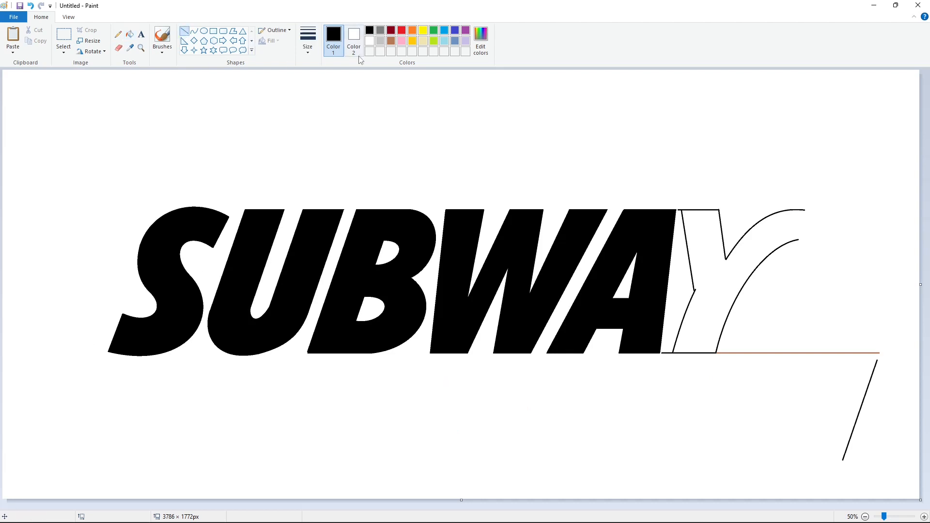
{"action": "left_click_drag", "start_coordinate": [813, 192], "coordinate": [792, 256]}
{"action": "left_click", "coordinate": [836, 286]}
{"action": "left_click_drag", "start_coordinate": [842, 237], "coordinate": [814, 192]}
{"action": "left_click", "coordinate": [835, 252]}
- Close the arrowhead from its tip to its lower corner and extend the Y's upper curve to it with a 22 px line
{"action": "left_click", "coordinate": [924, 517]}
{"action": "left_click_drag", "start_coordinate": [438, 506], "coordinate": [879, 506]}
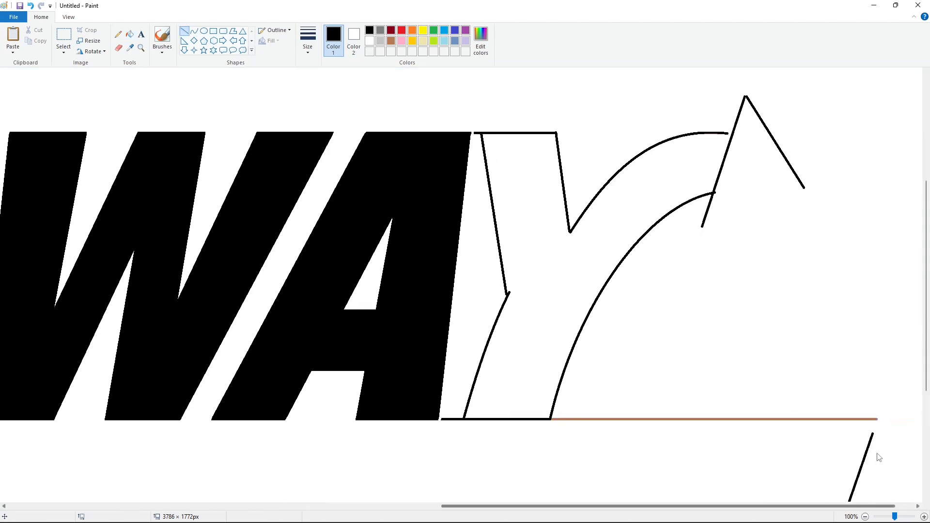
{"action": "left_click_drag", "start_coordinate": [803, 188], "coordinate": [701, 226]}
{"action": "left_click", "coordinate": [741, 253]}
{"action": "left_click_drag", "start_coordinate": [722, 132], "coordinate": [732, 132]}
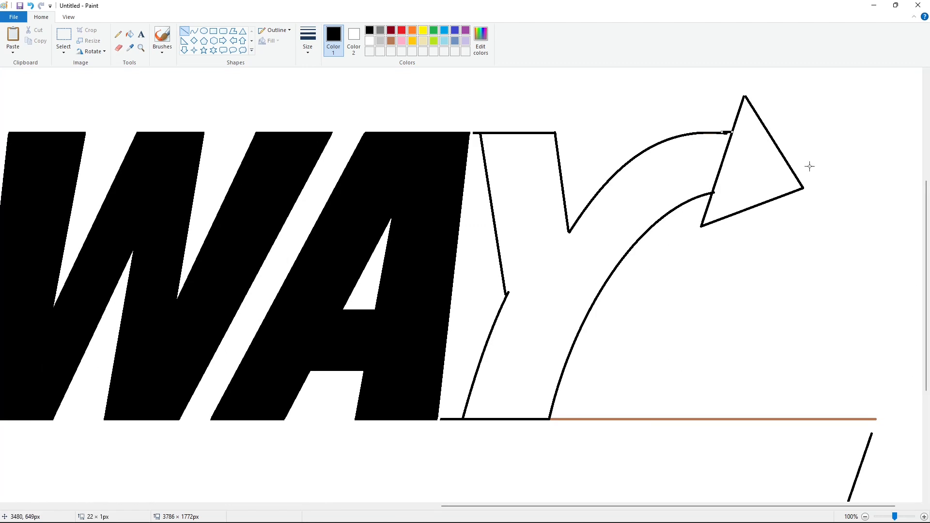
- Fill the Y's body and arrowhead black and turn the remaining brown guide line beside its base white
{"action": "left_click", "coordinate": [130, 34]}
{"action": "left_click", "coordinate": [687, 170]}
{"action": "left_click", "coordinate": [750, 182]}
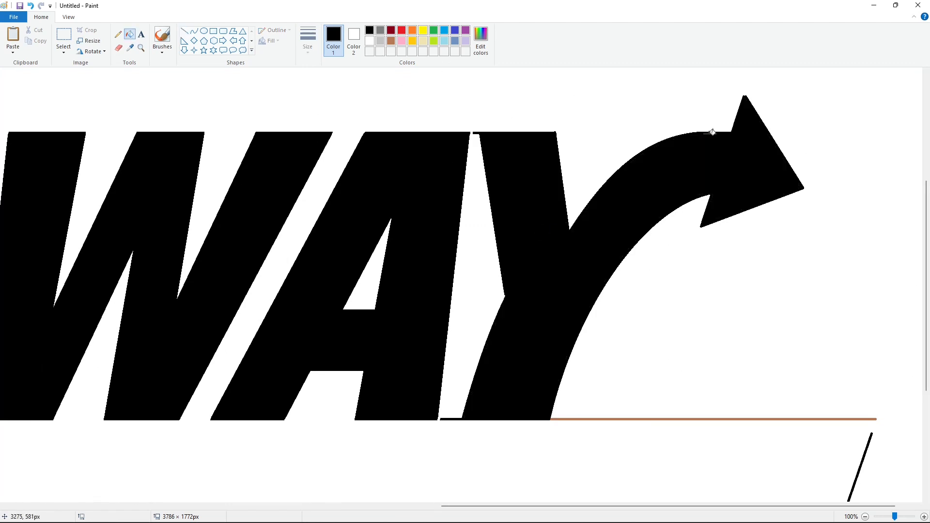
{"action": "left_click", "coordinate": [369, 42]}
{"action": "left_click", "coordinate": [648, 419]}
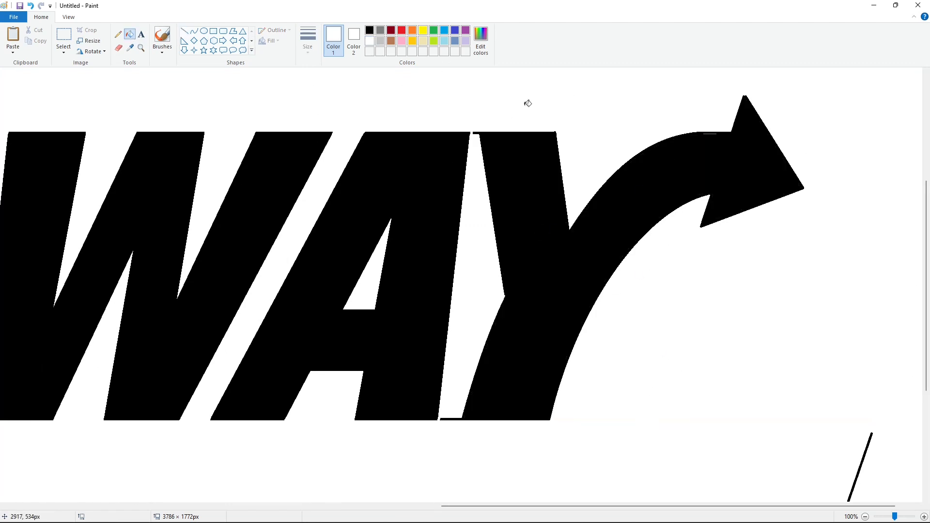
- Recolor the Y brown and back to black to clear the thin seam along its upper arm
{"action": "left_click", "coordinate": [392, 42]}
{"action": "left_click", "coordinate": [647, 169]}
{"action": "left_click", "coordinate": [370, 30]}
{"action": "left_click", "coordinate": [647, 169]}
- Remove the leftover black stubs beside the Y's top and base with white lines and white fill
{"action": "left_click", "coordinate": [184, 31]}
{"action": "left_click", "coordinate": [370, 41]}
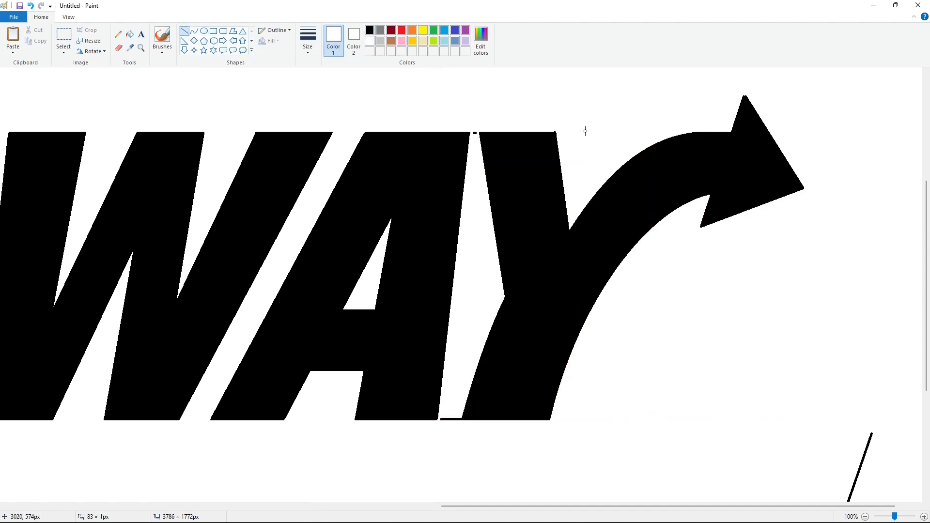
{"action": "left_click_drag", "start_coordinate": [545, 130], "coordinate": [585, 131]}
{"action": "left_click", "coordinate": [604, 160]}
{"action": "left_click_drag", "start_coordinate": [460, 413], "coordinate": [459, 430]}
{"action": "left_click", "coordinate": [634, 413]}
{"action": "left_click", "coordinate": [129, 34]}
{"action": "scroll", "coordinate": [769, 445], "scroll_direction": "down", "scroll_amount": 1}
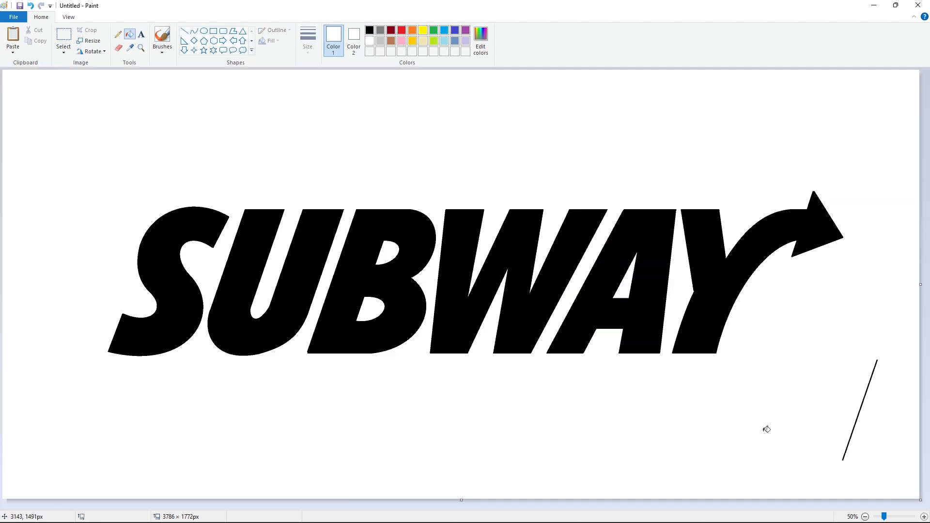
{"action": "left_click", "coordinate": [194, 30]}
{"action": "left_click", "coordinate": [369, 30]}
{"action": "left_click_drag", "start_coordinate": [233, 204], "coordinate": [128, 281]}
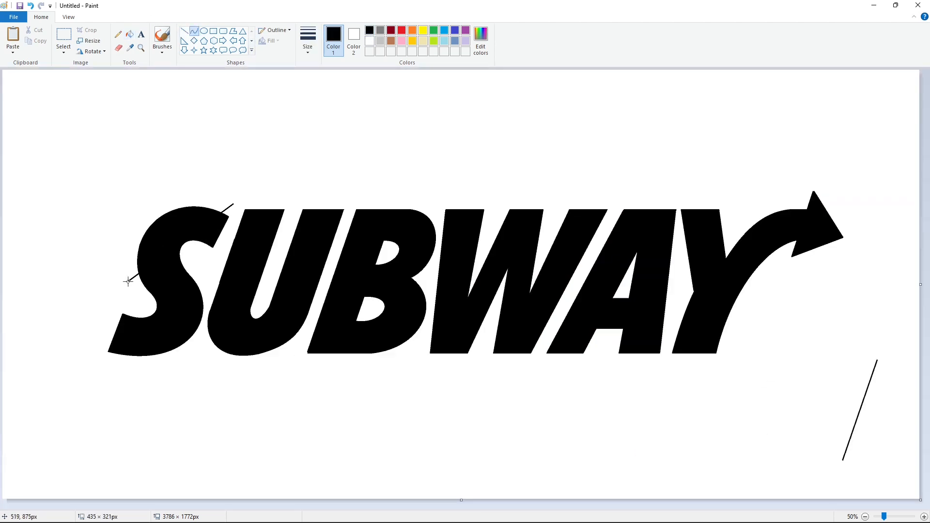
- Draw a triangular arrowhead on the S's lower end with black lines and fill it black
{"action": "left_click", "coordinate": [184, 31]}
{"action": "left_click_drag", "start_coordinate": [128, 296], "coordinate": [103, 367]}
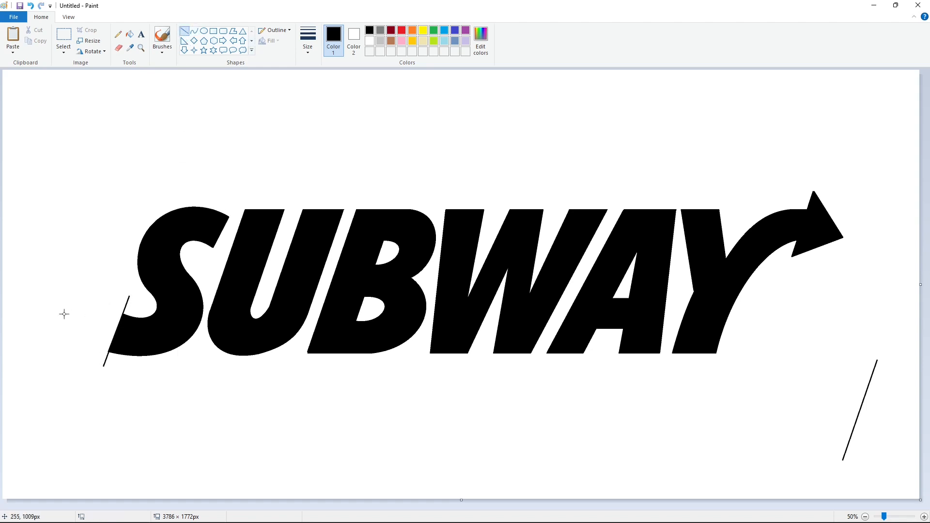
{"action": "mouse_move", "coordinate": [75, 319]}
{"action": "left_mouse_down"}
{"action": "mouse_move", "coordinate": [103, 367]}
{"action": "mouse_move", "coordinate": [256, 306]}
{"action": "left_mouse_up"}
{"action": "scroll", "coordinate": [78, 316], "scroll_direction": "up", "scroll_amount": 1}
{"action": "left_click", "coordinate": [129, 34]}
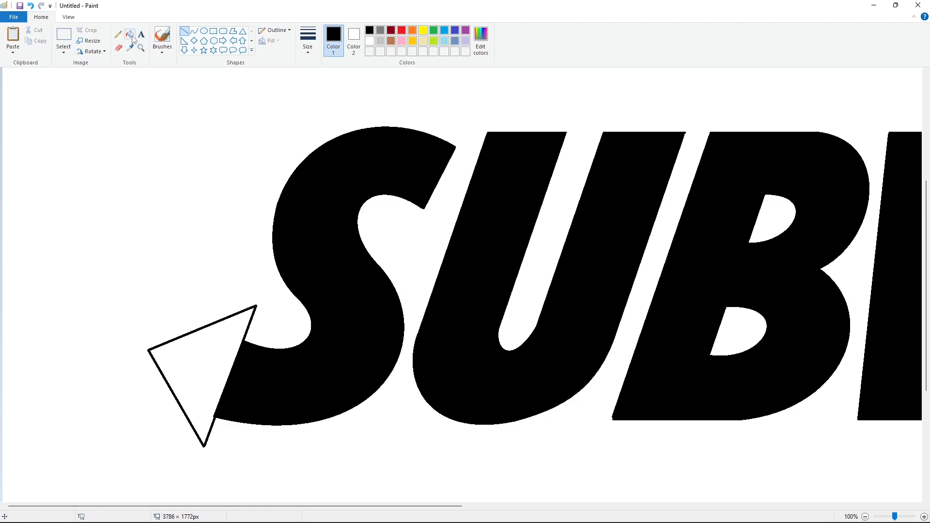
{"action": "left_click", "coordinate": [193, 373]}
- Draw a black curve slightly outside the S, following its upper and outer edge down to the arrowhead
{"action": "left_click", "coordinate": [865, 516]}
{"action": "left_click", "coordinate": [194, 30]}
{"action": "mouse_move", "coordinate": [236, 206]}
{"action": "left_mouse_down"}
{"action": "mouse_move", "coordinate": [152, 255]}
{"action": "mouse_move", "coordinate": [127, 282]}
{"action": "left_mouse_up"}
{"action": "left_click_drag", "start_coordinate": [160, 231], "coordinate": [114, 219]}
{"action": "left_click", "coordinate": [28, 215]}
- Continue the outer outline around the S's arrowhead with straight lines and beneath the S with a curve
{"action": "left_click", "coordinate": [184, 30]}
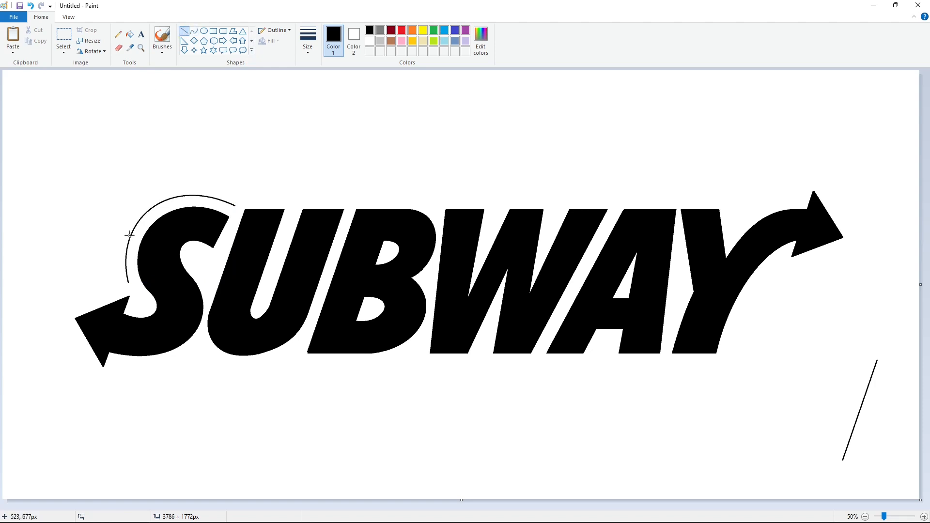
{"action": "mouse_move", "coordinate": [128, 282]}
{"action": "left_mouse_down"}
{"action": "mouse_move", "coordinate": [55, 313]}
{"action": "mouse_move", "coordinate": [106, 395]}
{"action": "mouse_move", "coordinate": [117, 364]}
{"action": "mouse_move", "coordinate": [185, 356]}
{"action": "mouse_move", "coordinate": [199, 345]}
{"action": "left_mouse_up"}
{"action": "left_click", "coordinate": [195, 31]}
{"action": "left_click_drag", "start_coordinate": [149, 367], "coordinate": [148, 371]}
- Extend the outer outline with a curve beneath the U and straight edges under the B
{"action": "left_click_drag", "start_coordinate": [168, 363], "coordinate": [292, 352]}
{"action": "mouse_move", "coordinate": [224, 367]}
{"action": "left_mouse_down"}
{"action": "mouse_move", "coordinate": [220, 375]}
{"action": "mouse_move", "coordinate": [261, 376]}
{"action": "mouse_move", "coordinate": [293, 351]}
{"action": "mouse_move", "coordinate": [369, 362]}
{"action": "mouse_move", "coordinate": [418, 345]}
{"action": "left_mouse_up"}
{"action": "left_click", "coordinate": [321, 413]}
{"action": "left_click", "coordinate": [187, 33]}
{"action": "left_click", "coordinate": [318, 334]}
{"action": "left_click", "coordinate": [434, 394]}
- Continue the outline around the B's lower curve and along a base line under W, A and Y, notched beneath the A
{"action": "left_click", "coordinate": [194, 30]}
{"action": "left_click_drag", "start_coordinate": [396, 357], "coordinate": [740, 362]}
{"action": "left_click", "coordinate": [397, 361]}
{"action": "left_click", "coordinate": [450, 364]}
{"action": "left_click", "coordinate": [185, 31]}
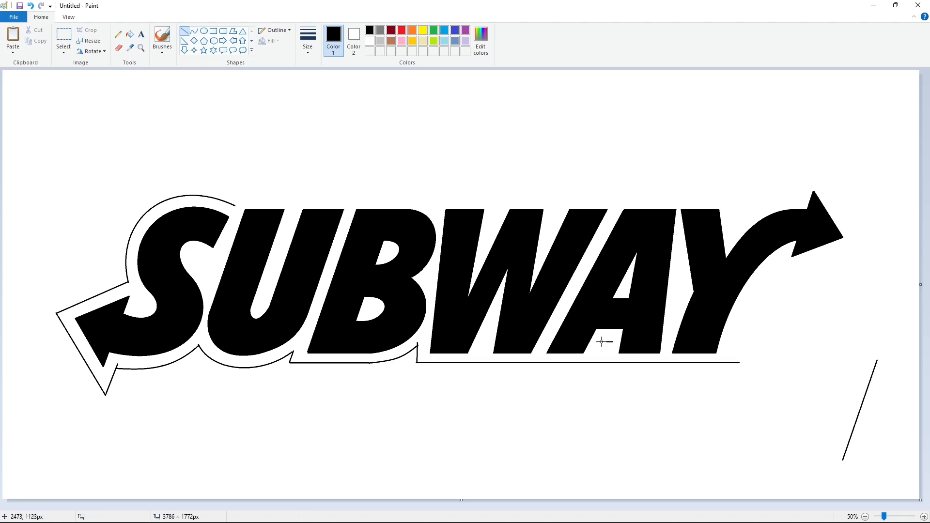
{"action": "left_click_drag", "start_coordinate": [609, 342], "coordinate": [606, 362]}
- Outline the tops of the U and B with a straight line ending in a curve at the B's upper corner
{"action": "mouse_move", "coordinate": [236, 197]}
{"action": "left_mouse_down"}
{"action": "mouse_move", "coordinate": [233, 208]}
{"action": "mouse_move", "coordinate": [405, 199]}
{"action": "left_mouse_up"}
{"action": "left_click", "coordinate": [186, 36]}
{"action": "left_click", "coordinate": [195, 34]}
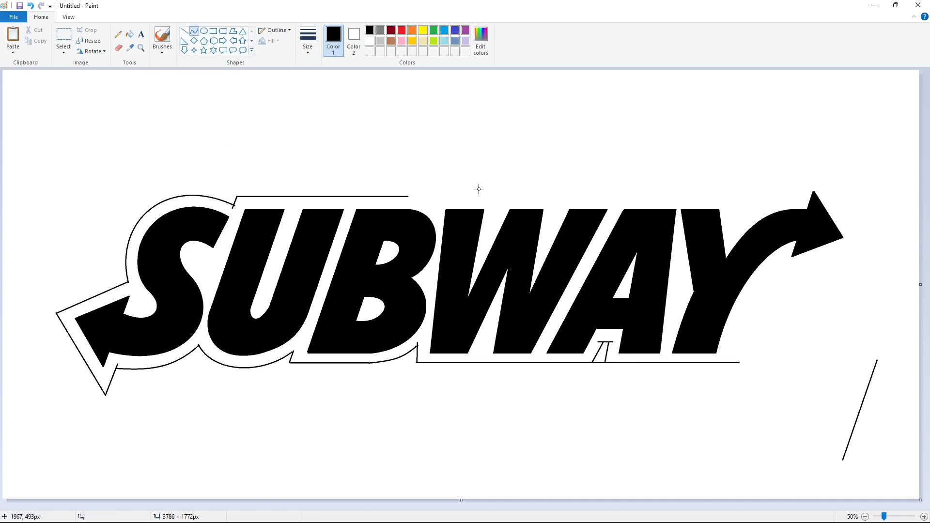
{"action": "left_click", "coordinate": [423, 198]}
- Outline the tops of W, A and Y, curve it along the Y's arm and draw the arrowhead's upper edges
{"action": "left_click", "coordinate": [184, 30]}
{"action": "mouse_move", "coordinate": [433, 203]}
{"action": "left_mouse_down"}
{"action": "mouse_move", "coordinate": [658, 196]}
{"action": "mouse_move", "coordinate": [729, 218]}
{"action": "mouse_move", "coordinate": [734, 229]}
{"action": "mouse_move", "coordinate": [799, 196]}
{"action": "mouse_move", "coordinate": [771, 197]}
{"action": "mouse_move", "coordinate": [809, 165]}
{"action": "mouse_move", "coordinate": [861, 243]}
{"action": "left_mouse_up"}
{"action": "left_click", "coordinate": [657, 146]}
{"action": "left_click", "coordinate": [194, 31]}
{"action": "left_click", "coordinate": [748, 207]}
{"action": "left_click", "coordinate": [184, 31]}
- Draw a curved outline beneath the Y's arm, from near its base up to the arrowhead
{"action": "left_click", "coordinate": [194, 32]}
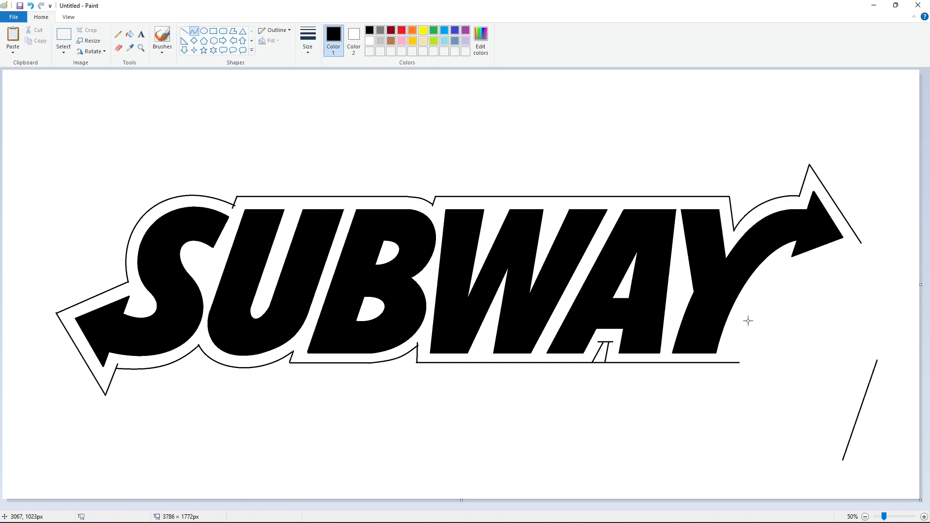
{"action": "left_click_drag", "start_coordinate": [737, 331], "coordinate": [777, 266]}
{"action": "mouse_move", "coordinate": [751, 302]}
{"action": "left_mouse_down"}
{"action": "mouse_move", "coordinate": [744, 306]}
{"action": "mouse_move", "coordinate": [778, 263]}
{"action": "left_mouse_up"}
{"action": "left_click", "coordinate": [816, 307]}
- Close the outline under the Y's arrowhead with straight lines and undo the stray dot beside it
{"action": "left_click", "coordinate": [184, 31]}
{"action": "left_click", "coordinate": [924, 517]}
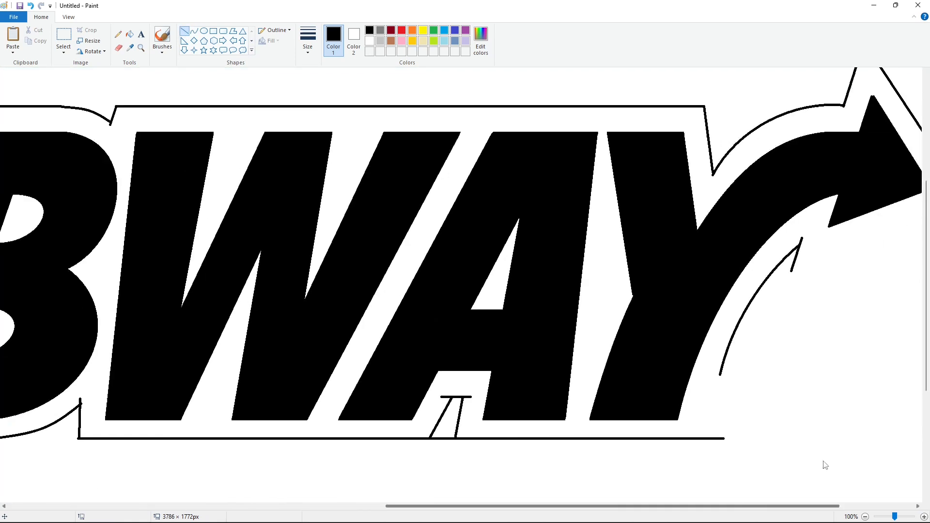
{"action": "left_click_drag", "start_coordinate": [651, 256], "coordinate": [802, 199]}
{"action": "left_click", "coordinate": [824, 241]}
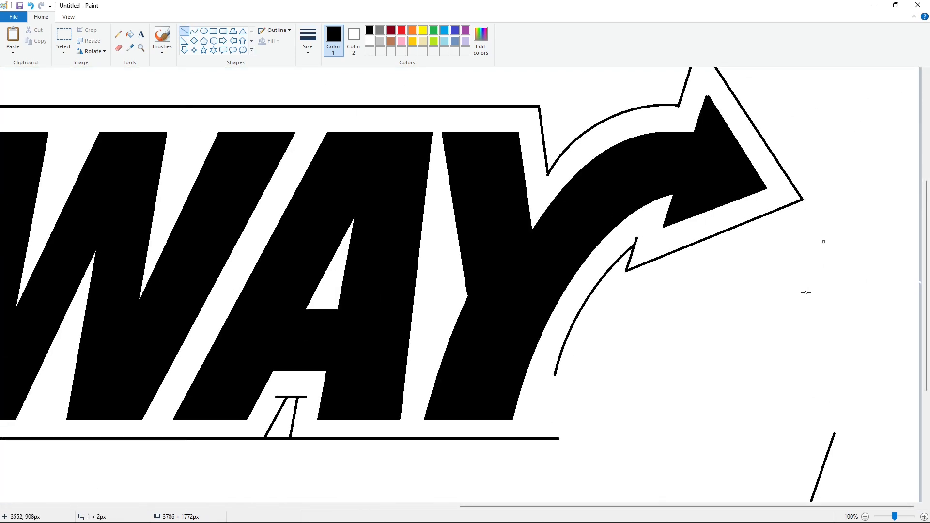
{"action": "key", "text": "ctrl+z"}
- Draw a small black circle on the empty canvas below the Y's arrow and copy it
{"action": "left_click", "coordinate": [865, 516]}
{"action": "left_click", "coordinate": [204, 31]}
{"action": "left_click_drag", "start_coordinate": [723, 332], "coordinate": [800, 393]}
{"action": "left_click", "coordinate": [173, 124]}
{"action": "left_click", "coordinate": [63, 35]}
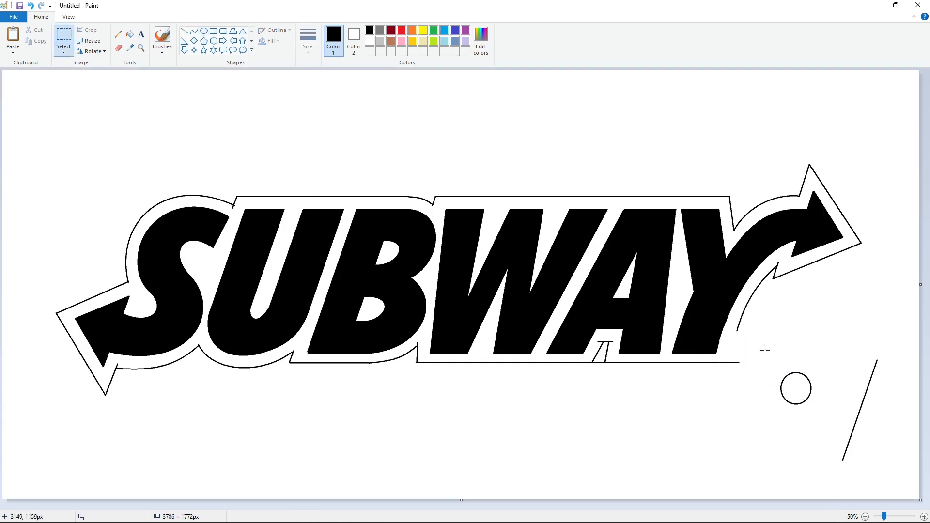
{"action": "left_click_drag", "start_coordinate": [763, 351], "coordinate": [821, 423]}
{"action": "left_click", "coordinate": [546, 369]}
- Try to place a pasted copy of the circle between the Y's lower outline curve and the base line's end
{"action": "left_click", "coordinate": [924, 517]}
{"action": "left_click_drag", "start_coordinate": [444, 506], "coordinate": [891, 506]}
{"action": "key", "text": "ctrl+v"}
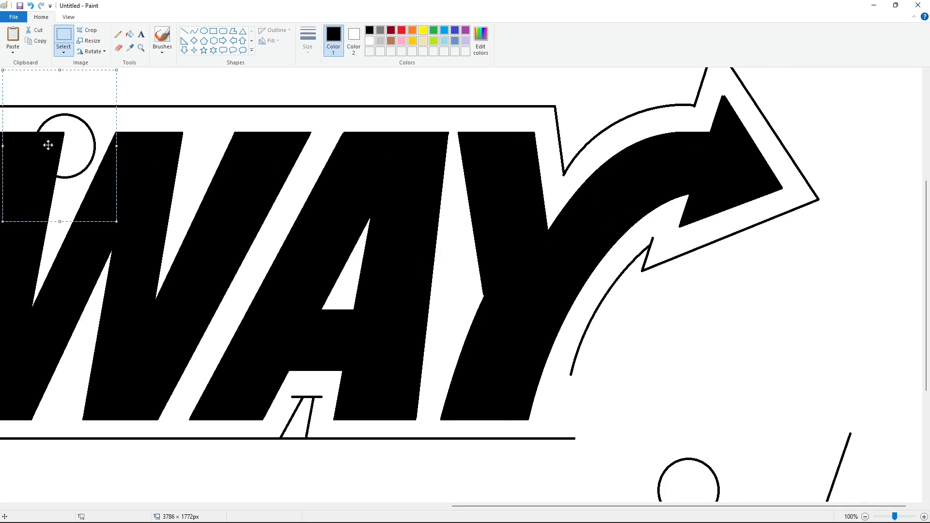
{"action": "left_click_drag", "start_coordinate": [46, 142], "coordinate": [590, 409]}
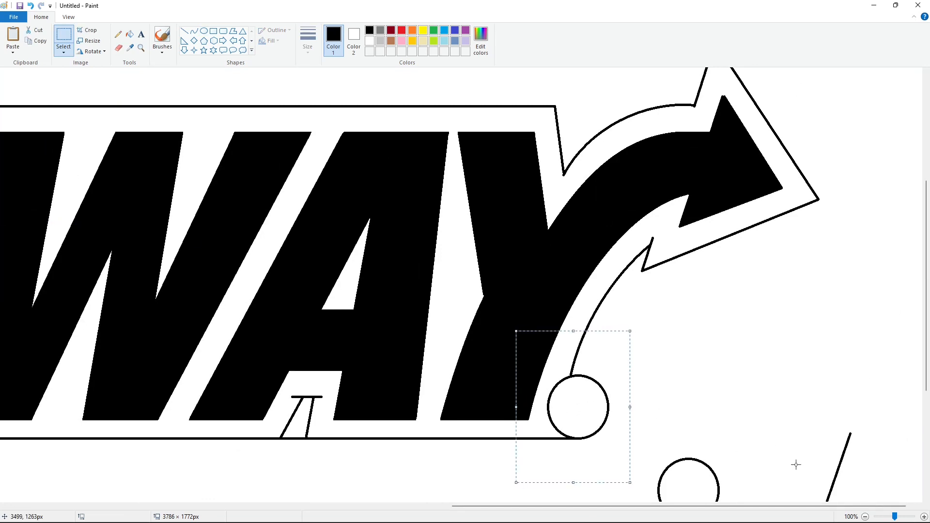
{"action": "left_click", "coordinate": [865, 517]}
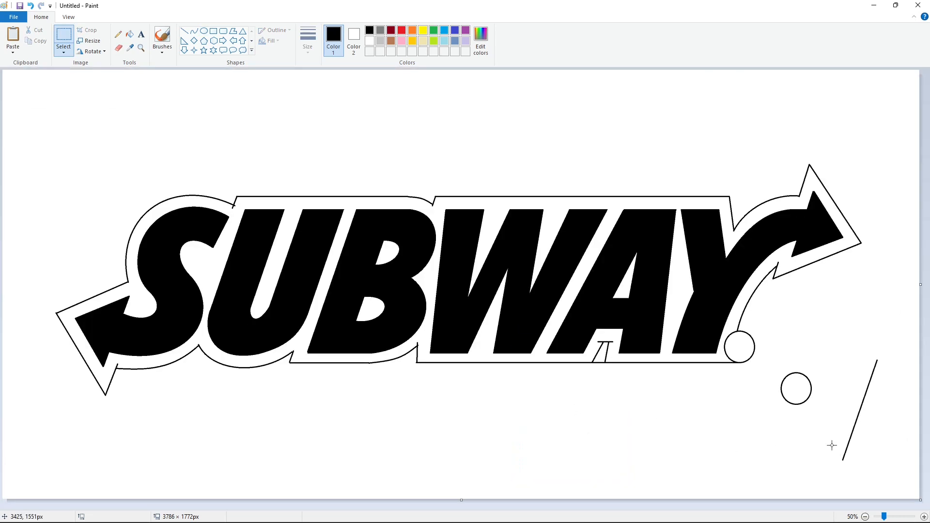
{"action": "key", "text": "ctrl+z"}
{"action": "key", "text": "ctrl+z"}
- Paste the circle and place it where the curve beneath the Y's arm meets the end of the base line
{"action": "left_click", "coordinate": [924, 517]}
{"action": "scroll", "coordinate": [685, 477], "scroll_direction": "down", "scroll_amount": 3}
{"action": "left_click_drag", "start_coordinate": [673, 505], "coordinate": [834, 505]}
{"action": "key", "text": "ctrl+v"}
{"action": "left_click_drag", "start_coordinate": [70, 147], "coordinate": [660, 300]}
- Fill all six SUBWAY letters with brown
{"action": "left_click", "coordinate": [866, 517]}
{"action": "left_click", "coordinate": [392, 41]}
{"action": "left_click", "coordinate": [130, 35]}
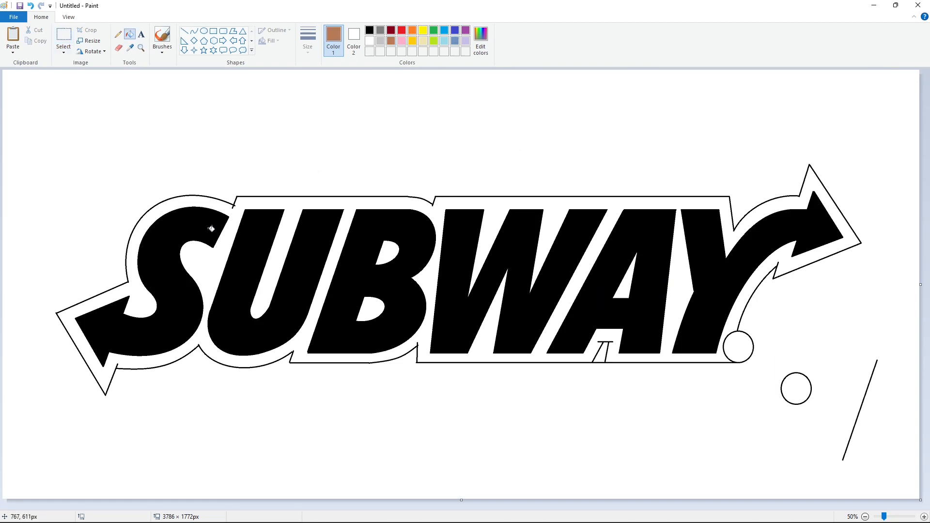
{"action": "left_click", "coordinate": [209, 229]}
{"action": "left_click", "coordinate": [247, 247]}
{"action": "left_click", "coordinate": [414, 261]}
{"action": "left_click", "coordinate": [510, 268]}
{"action": "left_click", "coordinate": [649, 267]}
{"action": "left_click", "coordinate": [711, 264]}
- Fill the outline area around the letters, the holes of the B and A, and the attached circle black
{"action": "left_click", "coordinate": [387, 253]}
{"action": "left_click", "coordinate": [371, 309]}
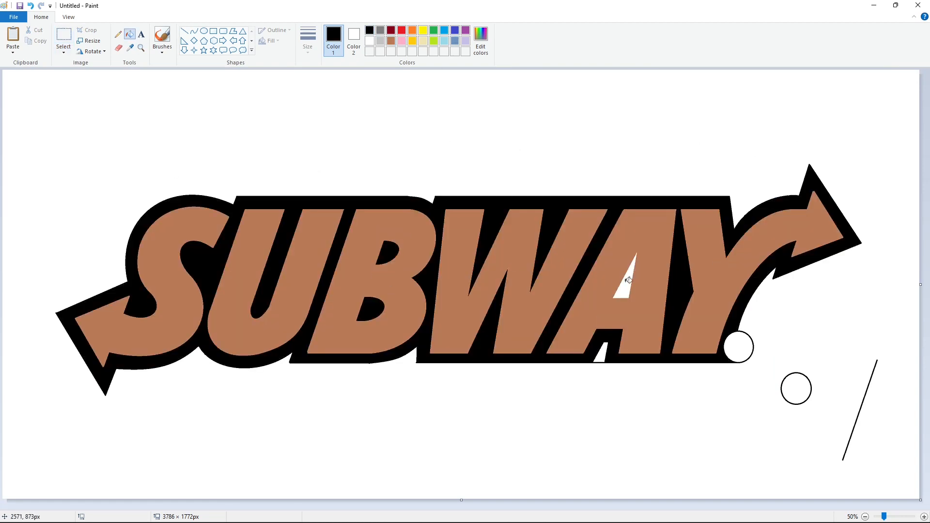
{"action": "left_click", "coordinate": [626, 281]}
{"action": "left_click", "coordinate": [745, 344]}
- Draw a white ring about 63 × 65 px inside the black circle beside the Y
{"action": "left_click", "coordinate": [372, 40]}
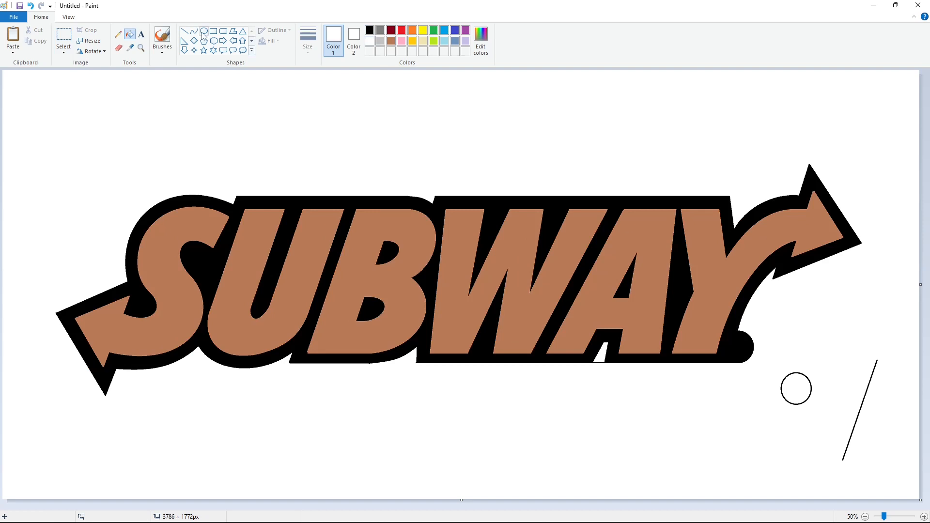
{"action": "left_click", "coordinate": [204, 32]}
{"action": "left_click", "coordinate": [306, 44]}
{"action": "left_click", "coordinate": [330, 128]}
{"action": "left_click_drag", "start_coordinate": [730, 339], "coordinate": [746, 355]}
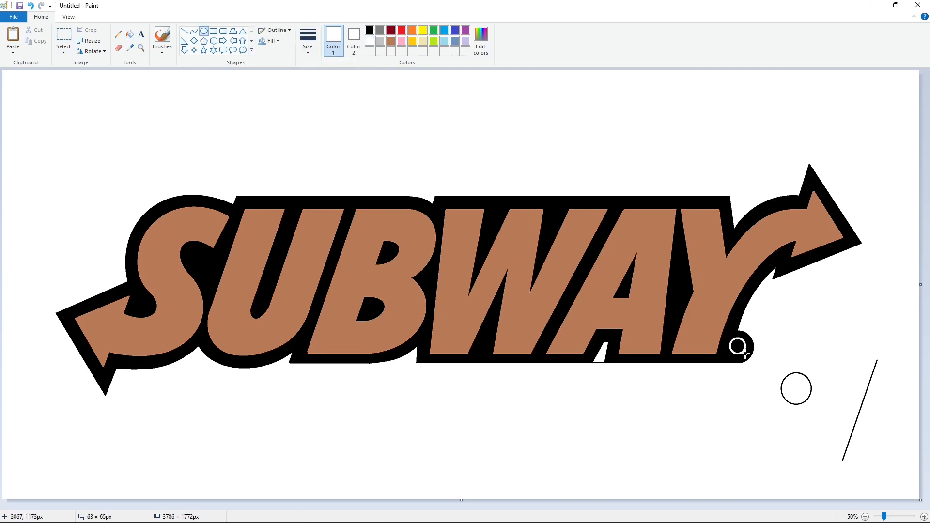
{"action": "left_click", "coordinate": [833, 358]}
- Trim the black outline with short white lines at the S arrow's tip and the W's lower corner
{"action": "left_click", "coordinate": [924, 517]}
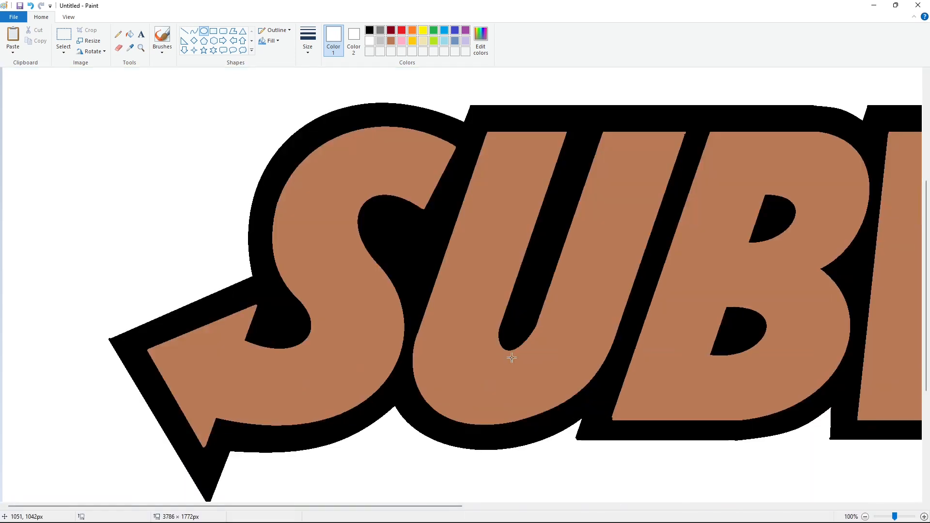
{"action": "left_click", "coordinate": [184, 31]}
{"action": "left_click", "coordinate": [307, 41]}
{"action": "left_click", "coordinate": [332, 126]}
{"action": "scroll", "coordinate": [100, 285], "scroll_direction": "up", "scroll_amount": 2}
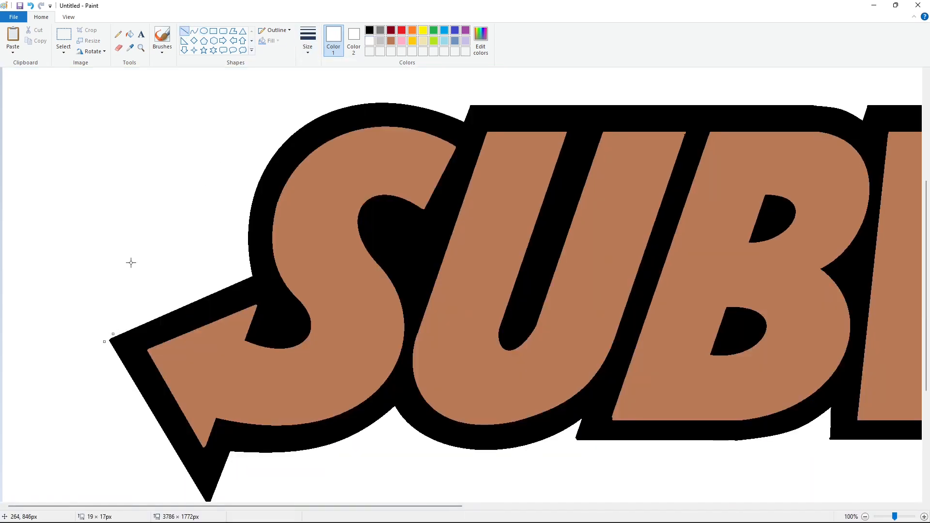
{"action": "left_click_drag", "start_coordinate": [431, 504], "coordinate": [591, 499]}
{"action": "left_click_drag", "start_coordinate": [512, 433], "coordinate": [509, 448]}
{"action": "left_click", "coordinate": [579, 474]}
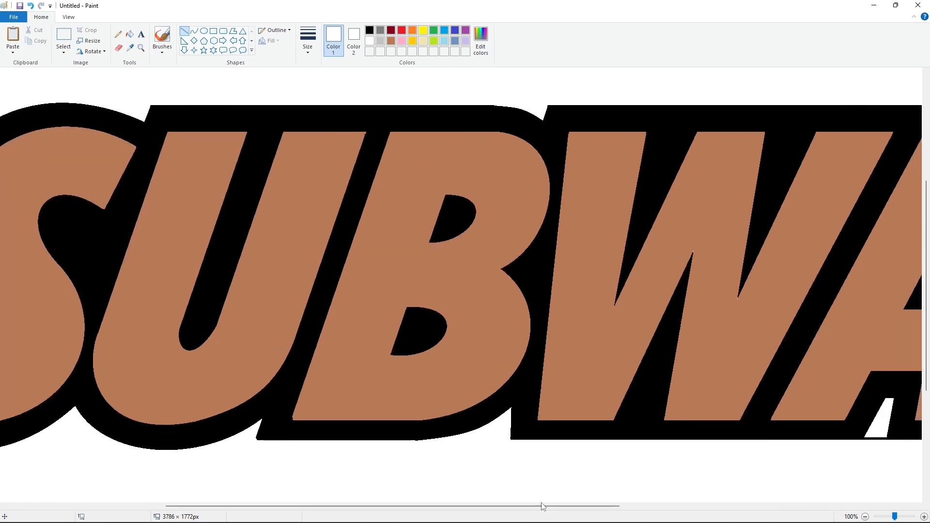
- Cut through the base line under the A with white lines and open the notch with white fill
{"action": "left_click_drag", "start_coordinate": [542, 507], "coordinate": [687, 506]}
{"action": "mouse_move", "coordinate": [579, 432]}
{"action": "left_mouse_down"}
{"action": "mouse_move", "coordinate": [564, 447]}
{"action": "mouse_move", "coordinate": [586, 448]}
{"action": "left_mouse_up"}
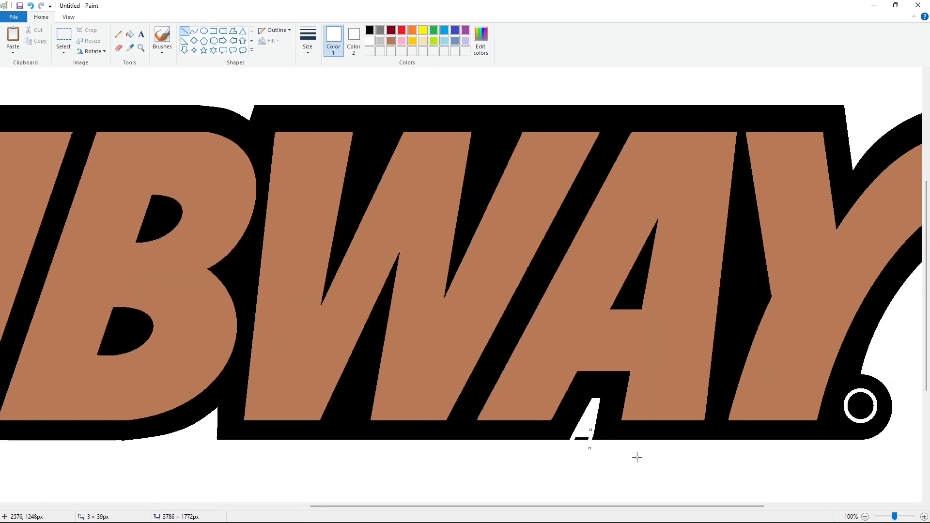
{"action": "left_click", "coordinate": [129, 33]}
- Remove the spare circle and the slanted guide line below the logo with white fills
{"action": "scroll", "coordinate": [589, 441], "scroll_direction": "right", "scroll_amount": 6}
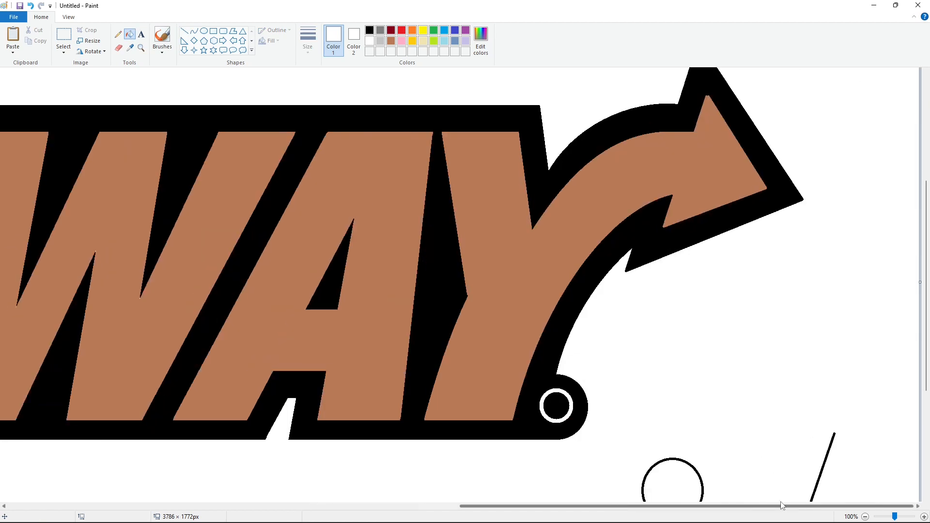
{"action": "scroll", "coordinate": [519, 420], "scroll_direction": "up", "scroll_amount": 2}
{"action": "scroll", "coordinate": [319, 474], "scroll_direction": "left", "scroll_amount": 13}
{"action": "scroll", "coordinate": [681, 419], "scroll_direction": "down", "scroll_amount": 3}
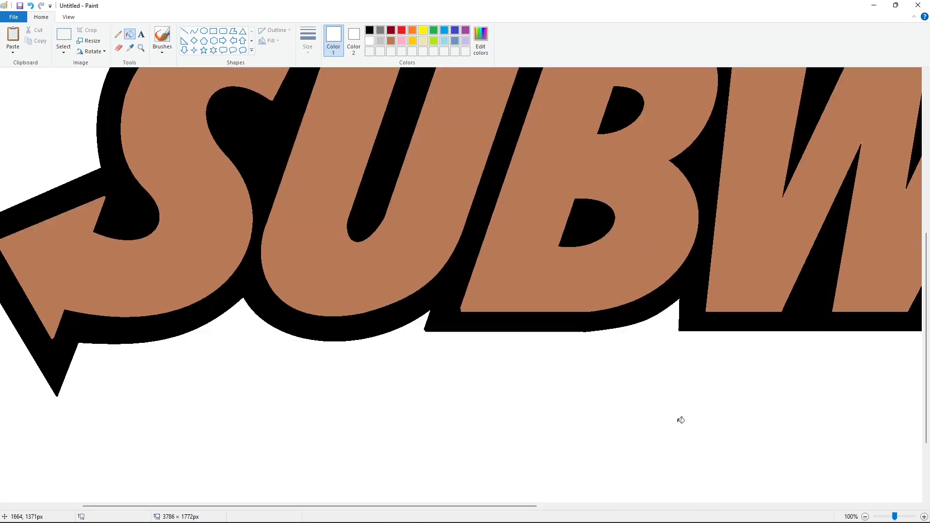
{"action": "key", "text": "ctrl+z"}
{"action": "key", "text": "ctrl+z"}
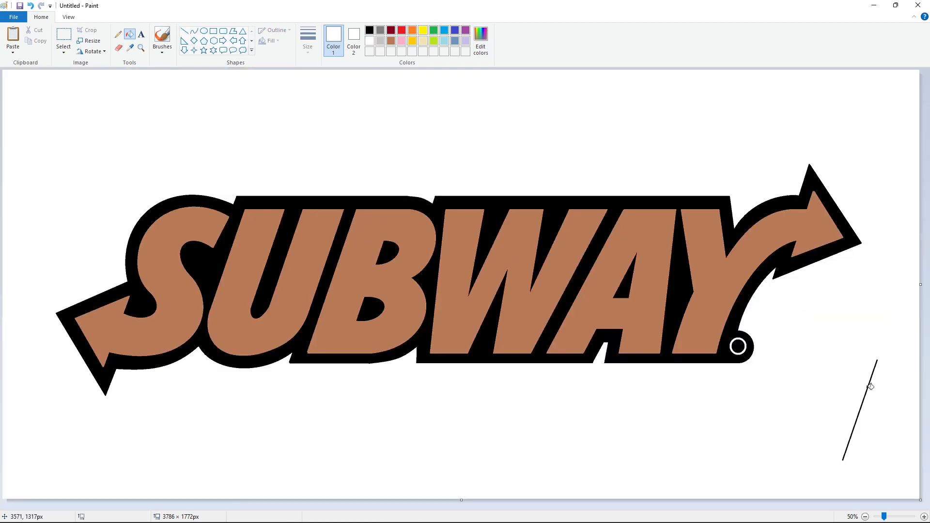
{"action": "left_click", "coordinate": [924, 517]}
{"action": "scroll", "coordinate": [533, 290], "scroll_direction": "right", "scroll_amount": 13}
{"action": "left_click", "coordinate": [141, 34]}
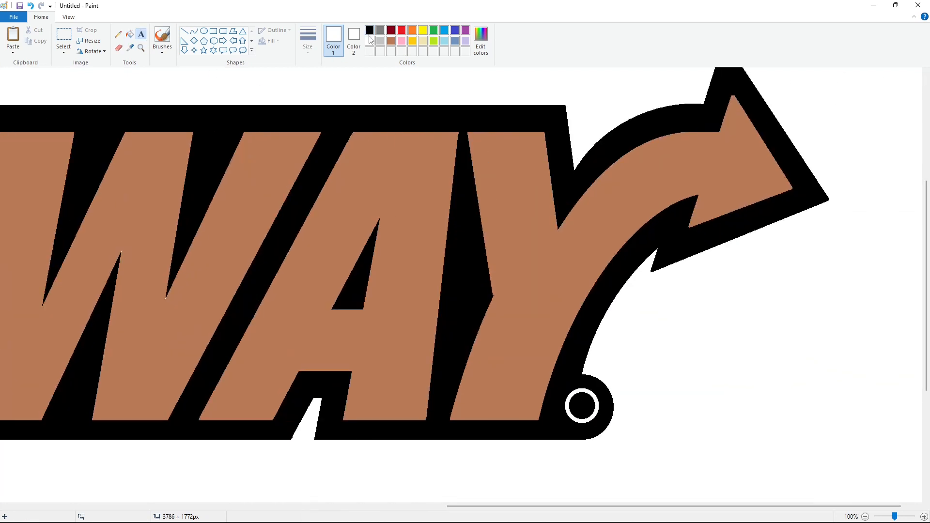
{"action": "left_click", "coordinate": [526, 311]}
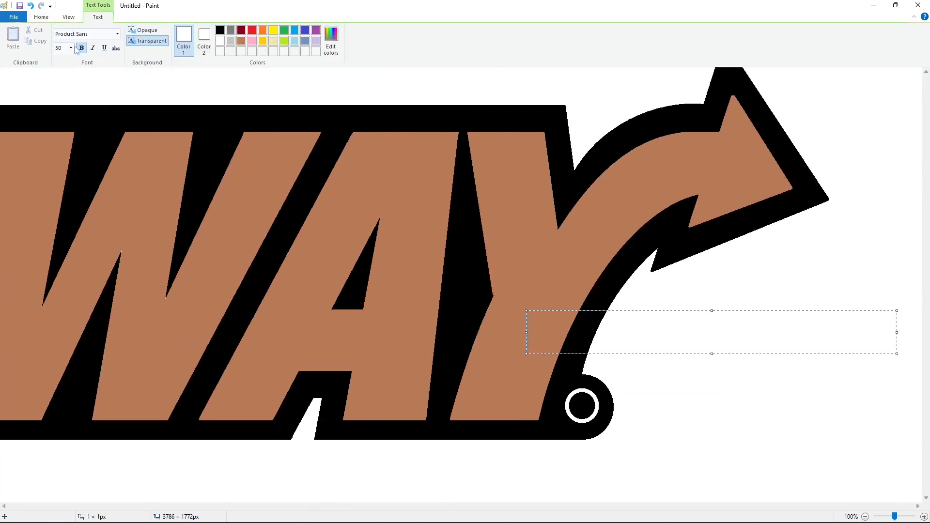
{"action": "type", "text": "R"}
{"action": "left_click", "coordinate": [527, 305]}
{"action": "key", "text": "ctrl+z"}
- Add a white letter R in Product Sans at size 40 inside the white ring
{"action": "left_click", "coordinate": [573, 386]}
{"action": "type", "text": "R"}
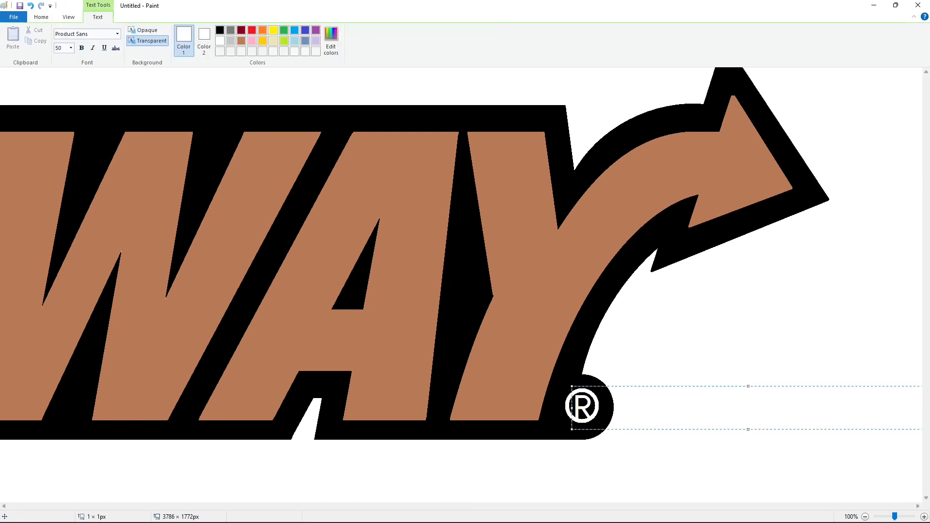
{"action": "key", "text": "ctrl+a"}
{"action": "left_click", "coordinate": [70, 47]}
{"action": "type", "text": "40"}
{"action": "key", "text": "Return"}
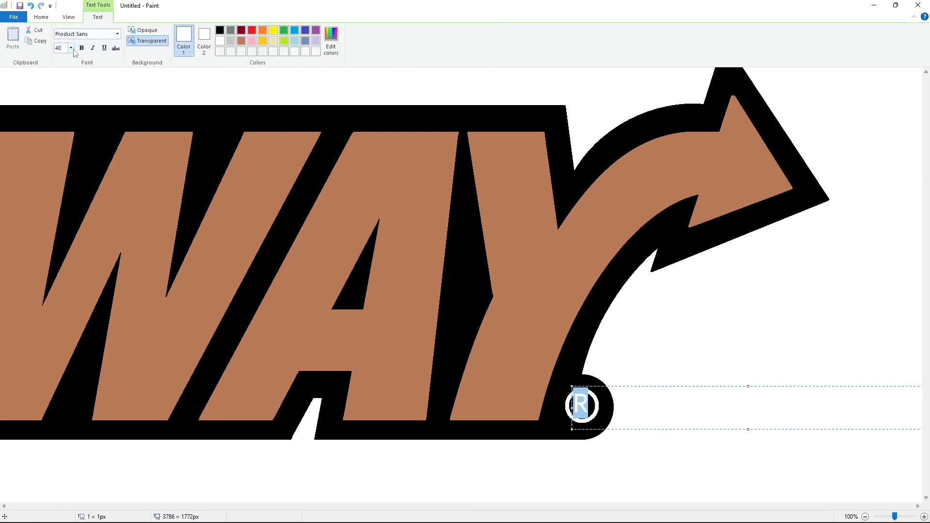
{"action": "key", "text": "Right"}
{"action": "left_click", "coordinate": [530, 385]}
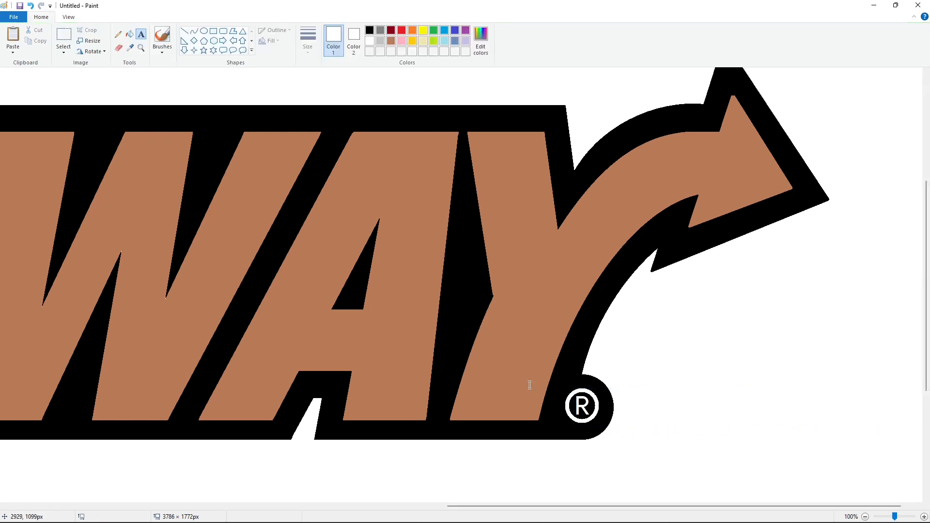
- Mix a darker custom green from the standard green and make it the current drawing color
{"action": "scroll", "coordinate": [517, 262], "scroll_direction": "down", "scroll_amount": 1}
{"action": "left_click", "coordinate": [434, 30]}
{"action": "left_click", "coordinate": [480, 39]}
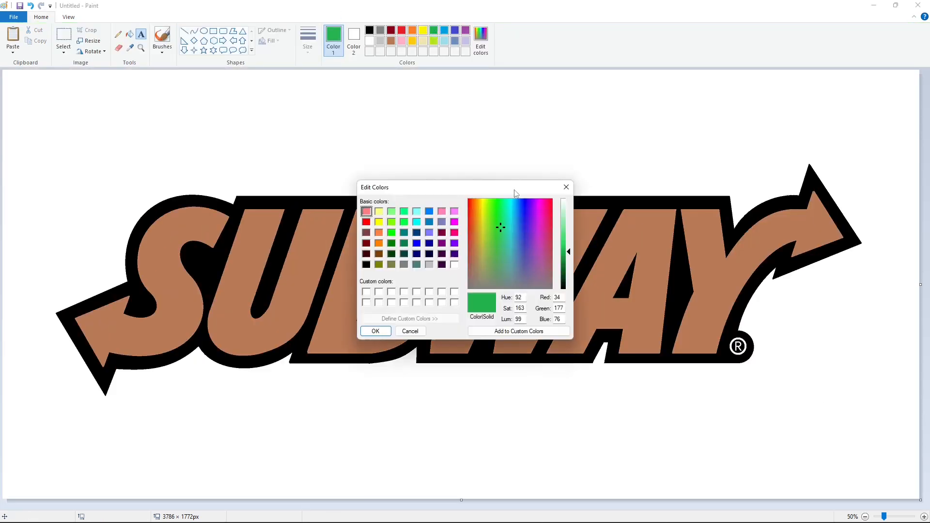
{"action": "left_click_drag", "start_coordinate": [566, 252], "coordinate": [567, 269]}
{"action": "left_click", "coordinate": [379, 335]}
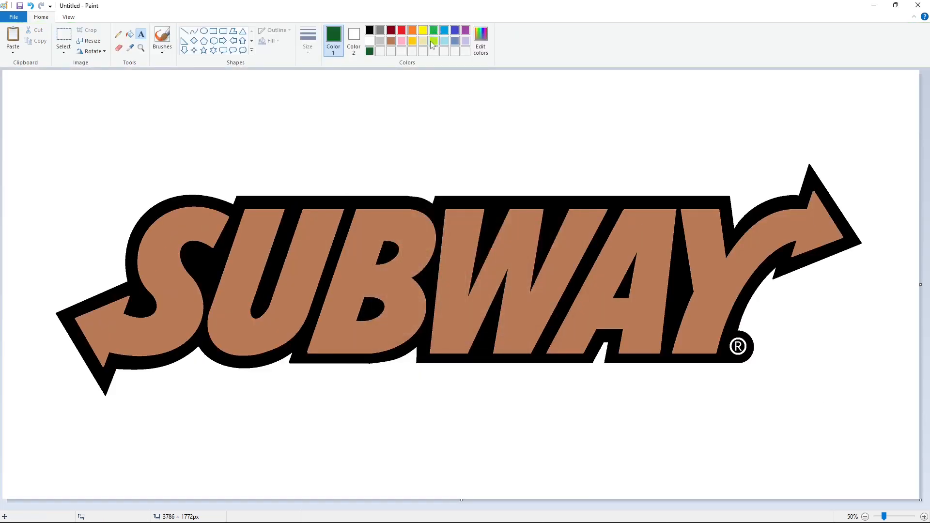
- Mix a custom yellow from the standard lime and add it to the palette
{"action": "left_click", "coordinate": [434, 41]}
{"action": "left_click", "coordinate": [481, 39]}
{"action": "left_click", "coordinate": [483, 216]}
{"action": "left_click", "coordinate": [386, 331]}
- Fill the thick black outline around the letters with the custom dark green
{"action": "left_click", "coordinate": [129, 34]}
{"action": "left_click", "coordinate": [369, 51]}
{"action": "left_click", "coordinate": [296, 207]}
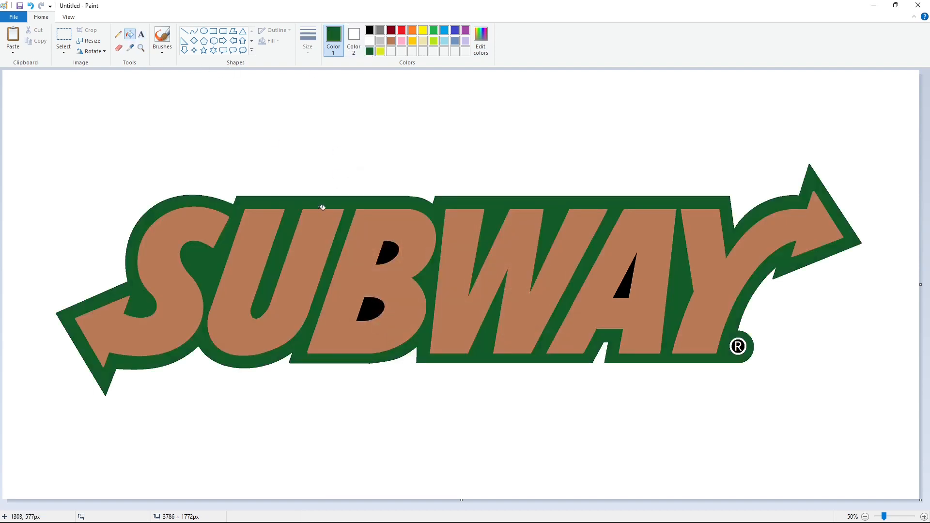
- Mix a slightly darker green and fill the outline, the openings in B and A, and the inside of the trademark ring with it
{"action": "left_click", "coordinate": [480, 38]}
{"action": "left_click", "coordinate": [384, 333]}
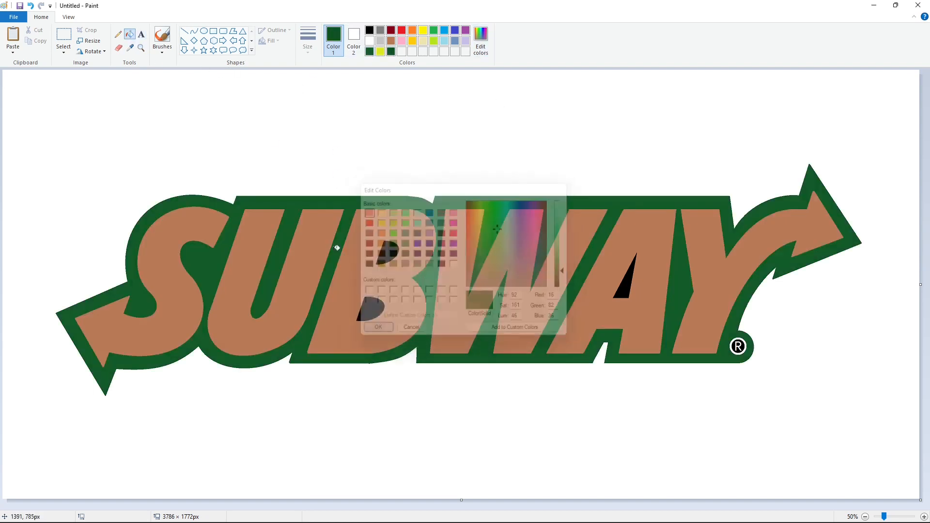
{"action": "left_click", "coordinate": [625, 289]}
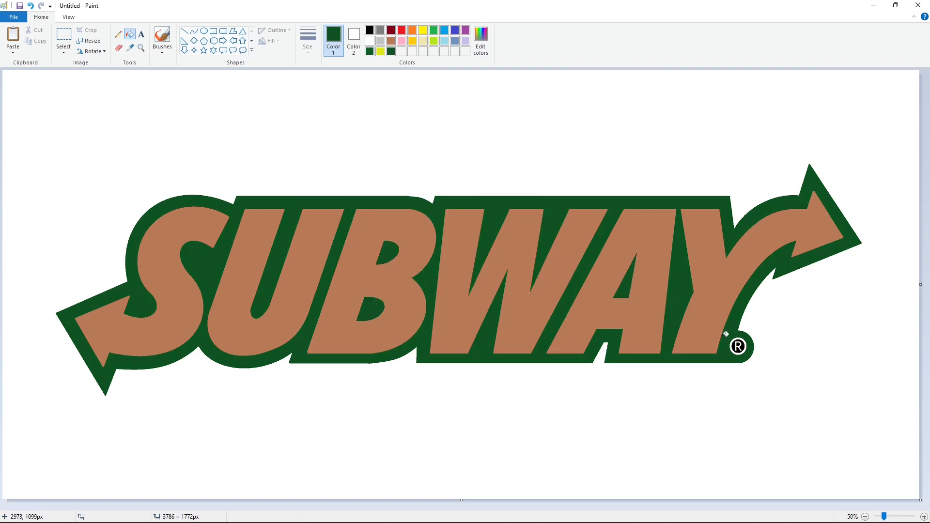
{"action": "left_click", "coordinate": [736, 346]}
- Fill the letters W, A and Y, including the Y's arrow, with the custom yellow
{"action": "left_click", "coordinate": [381, 53]}
{"action": "left_click", "coordinate": [462, 231]}
{"action": "left_click", "coordinate": [601, 260]}
{"action": "left_click", "coordinate": [704, 262]}
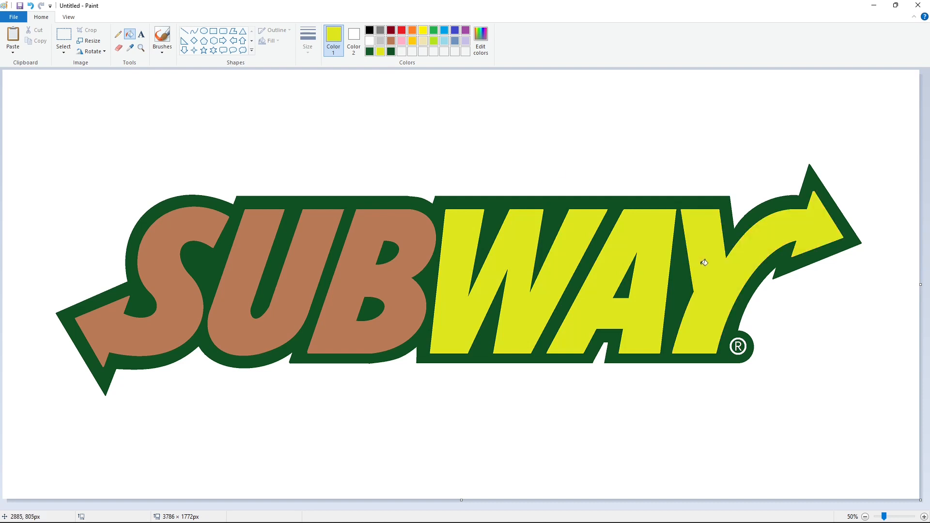
- Fill the letters S, U and B, including the S's arrow, with white
{"action": "left_click", "coordinate": [370, 41]}
{"action": "left_click", "coordinate": [208, 214]}
{"action": "left_click", "coordinate": [272, 232]}
{"action": "left_click", "coordinate": [363, 245]}
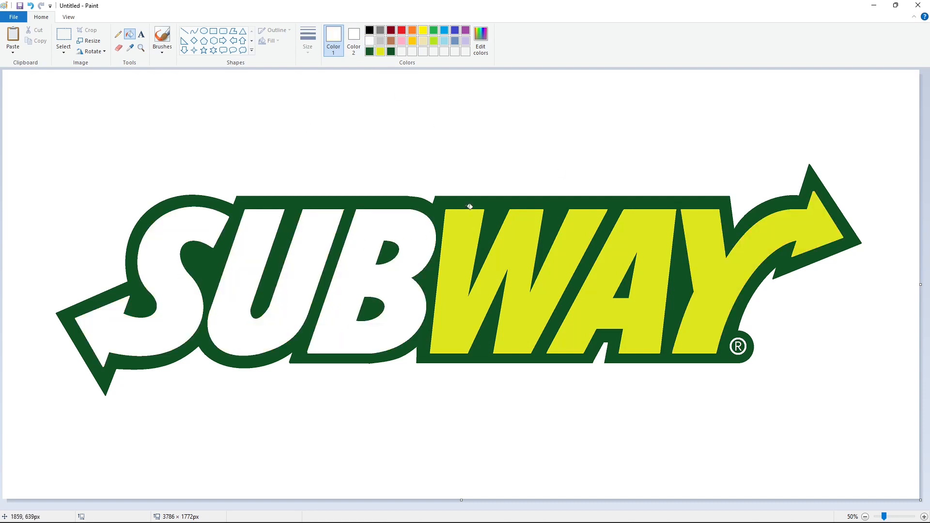
- Recolor the registered-trademark symbol's white ring and letter R with the custom yellow
{"action": "left_click", "coordinate": [924, 517]}
{"action": "scroll", "coordinate": [462, 499], "scroll_direction": "down", "scroll_amount": 5}
{"action": "left_click_drag", "start_coordinate": [462, 499], "coordinate": [813, 465]}
{"action": "left_click", "coordinate": [380, 51]}
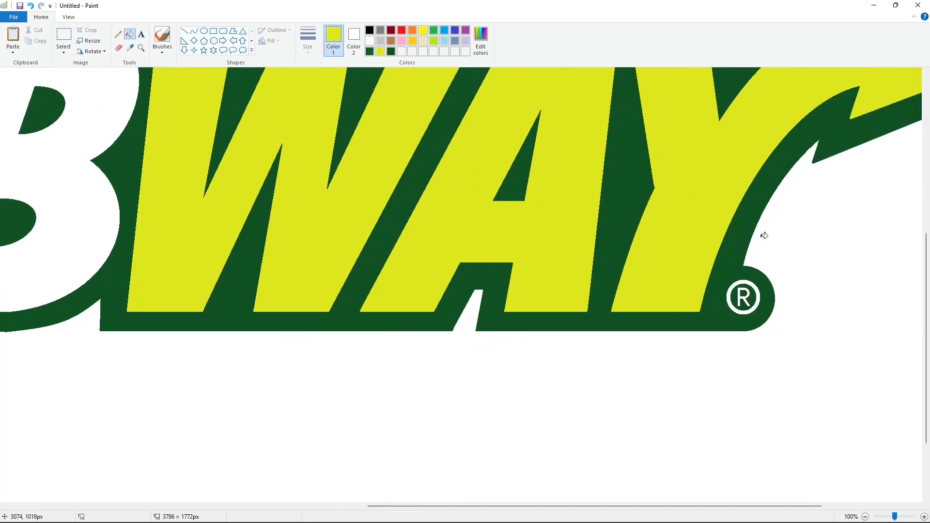
{"action": "left_click", "coordinate": [758, 288]}
{"action": "left_click", "coordinate": [865, 517]}
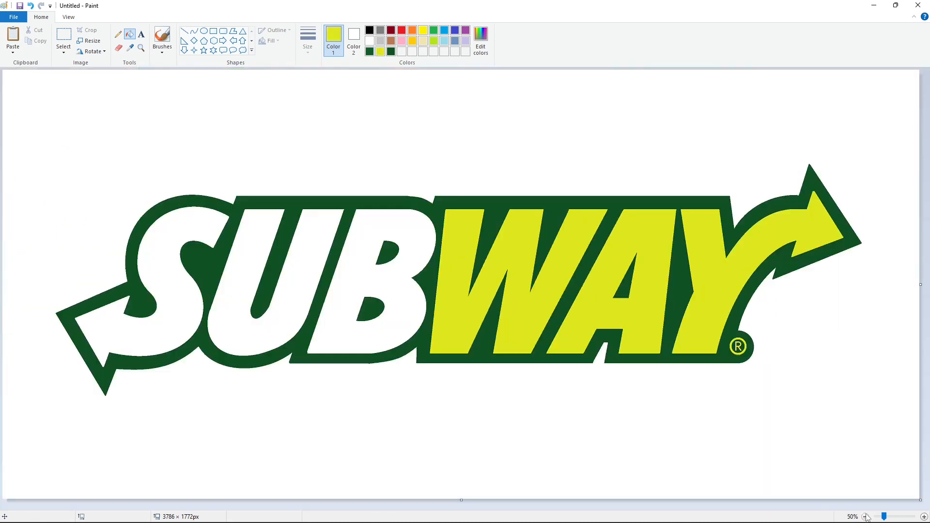